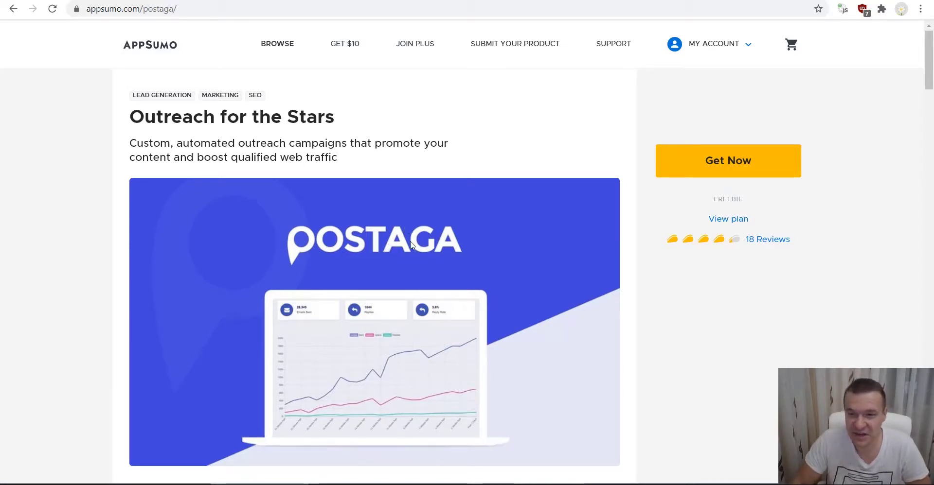
- Get the free Postaga deal on AppSumo, complete checkout, and redeem it from the product page
click(696, 167)
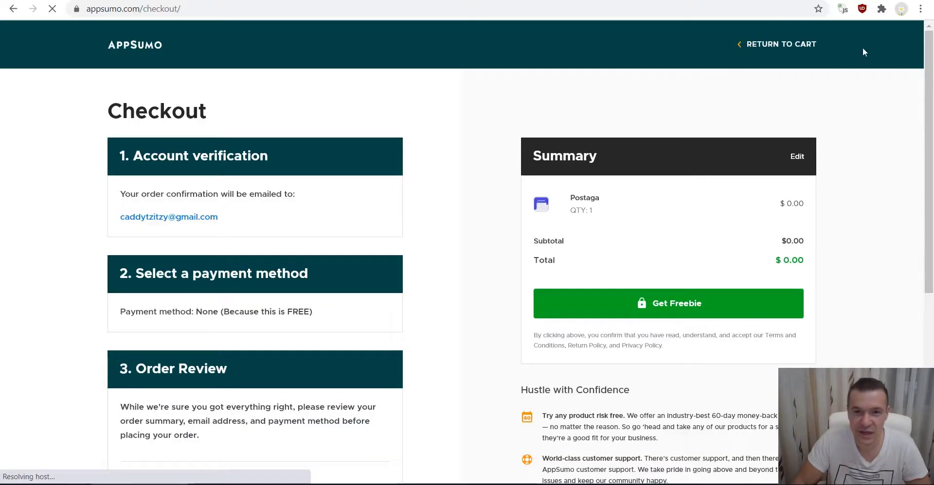
click(652, 305)
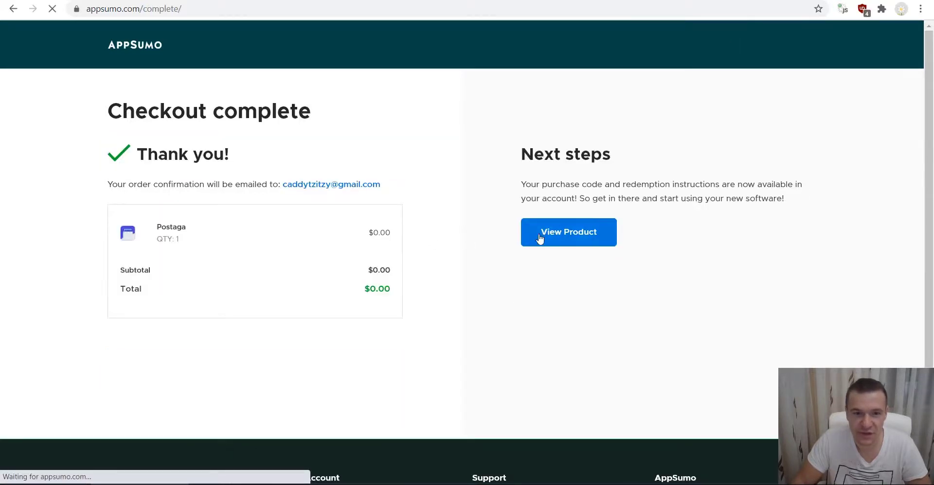
click(552, 236)
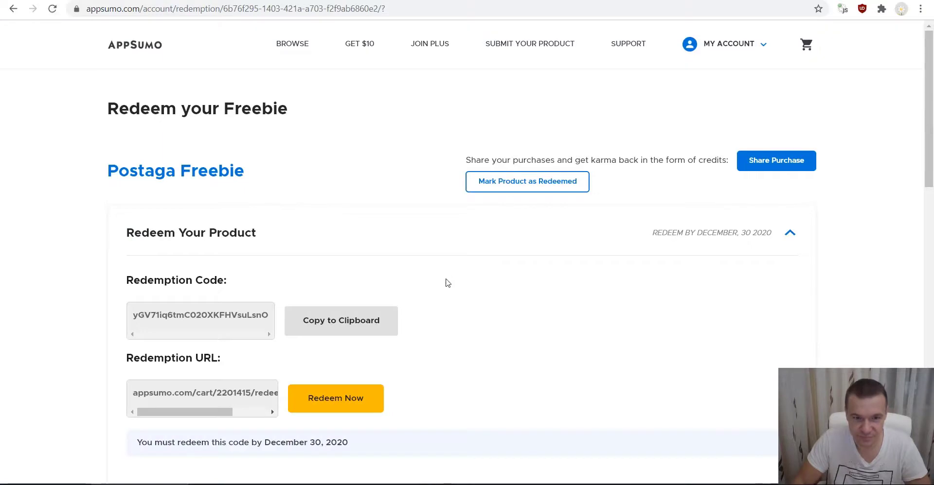
scroll(458, 279, down, 4)
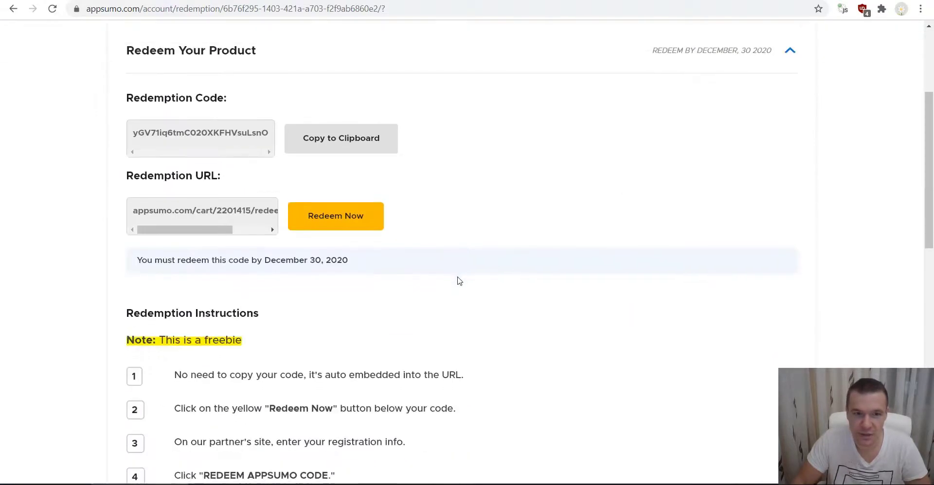
click(316, 219)
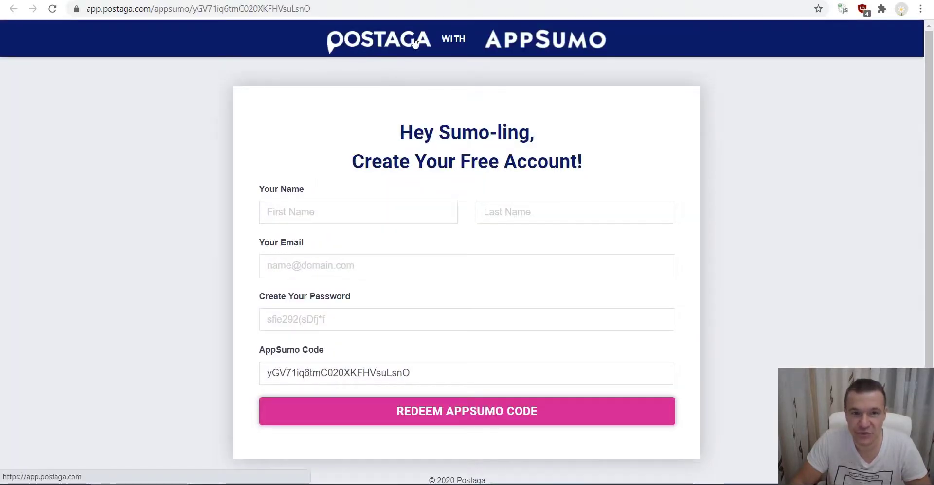
- Autofill the first name and email on Postaga's free account sign-up form
click(295, 219)
click(294, 247)
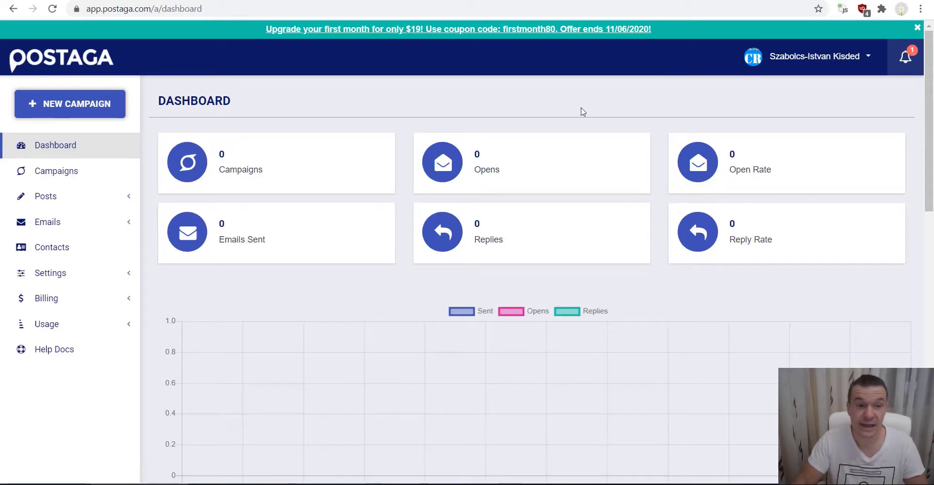
- Start a new campaign, accept the test-campaign notice, and decline help choosing a type
click(81, 112)
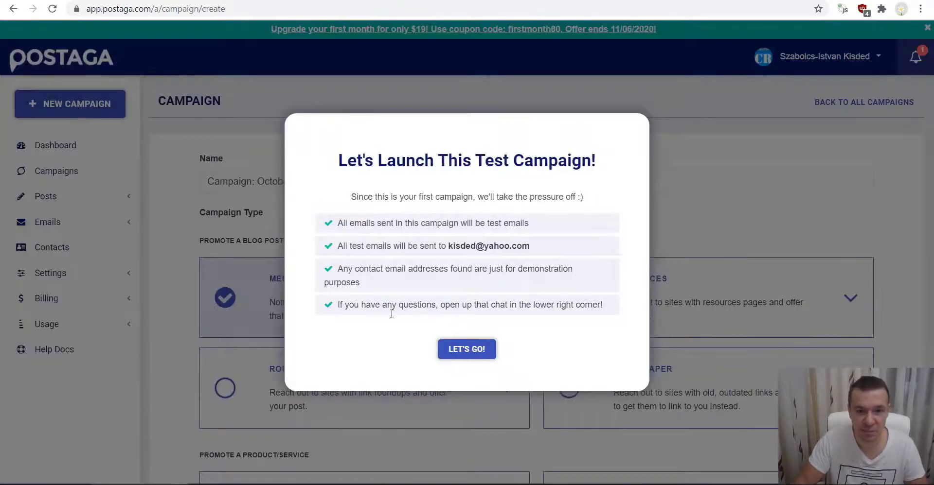
click(452, 348)
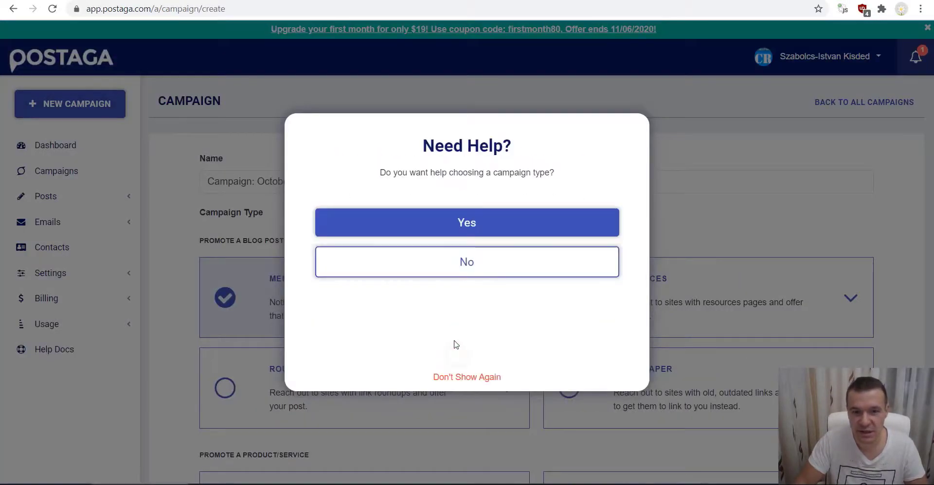
click(462, 263)
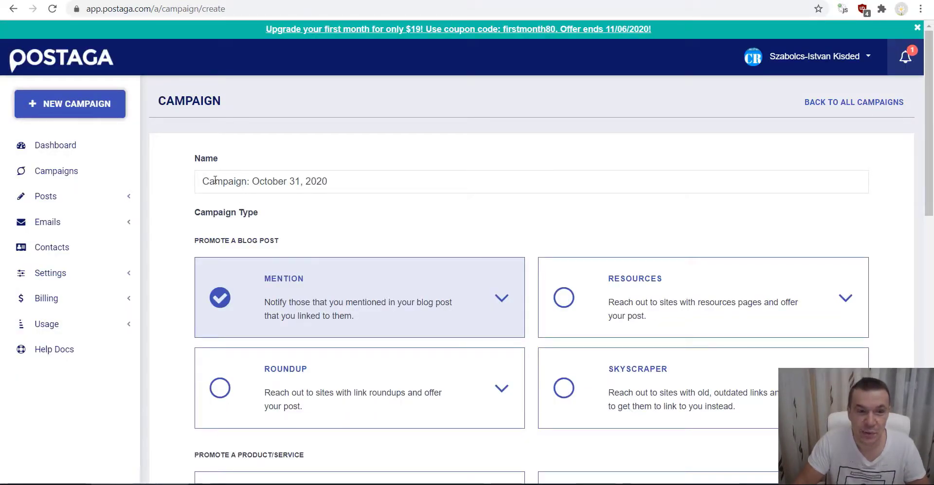
- Review the default name 'Campaign: October 31, 2020' and the Mention campaign type card
drag(328, 181, 199, 186)
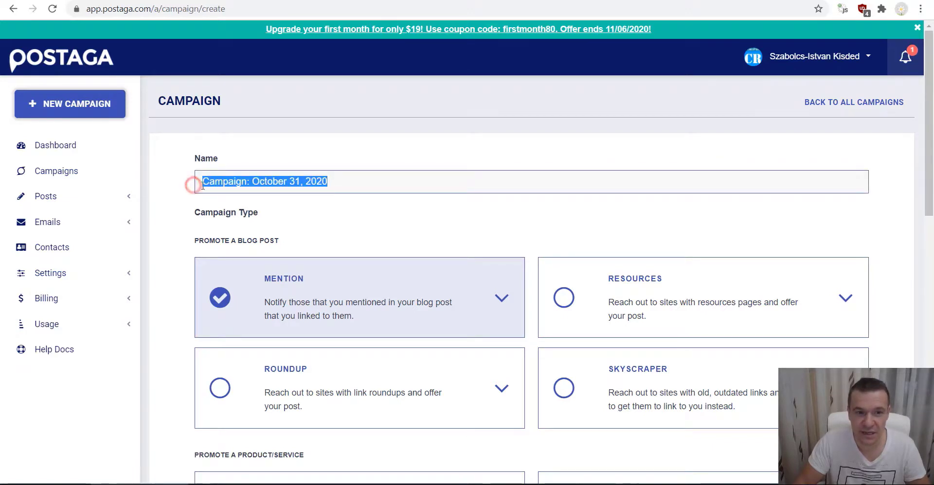
click(291, 219)
scroll(302, 209, down, 4)
scroll(305, 198, up, 3)
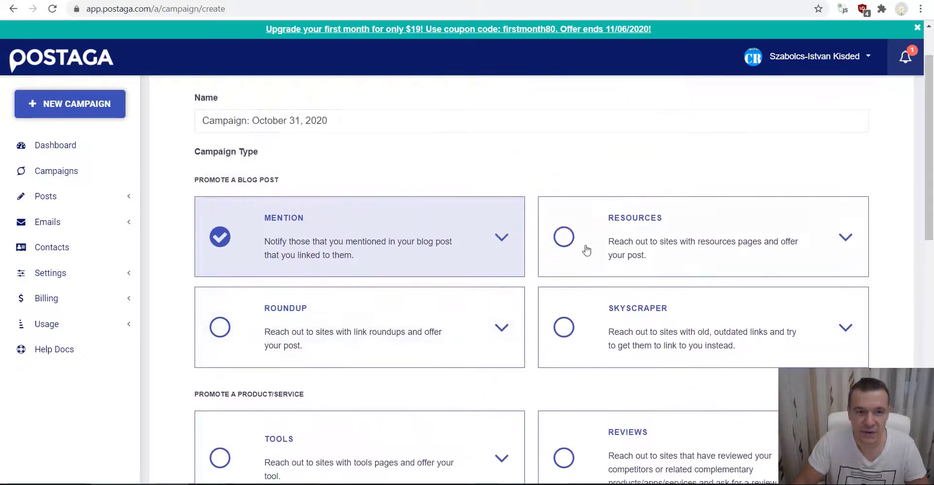
scroll(486, 233, down, 4)
scroll(435, 273, up, 4)
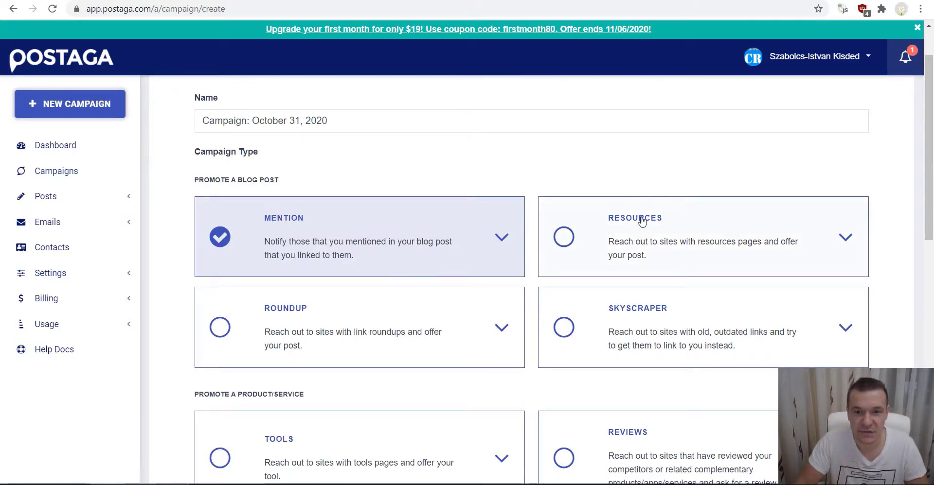
scroll(608, 318, down, 7)
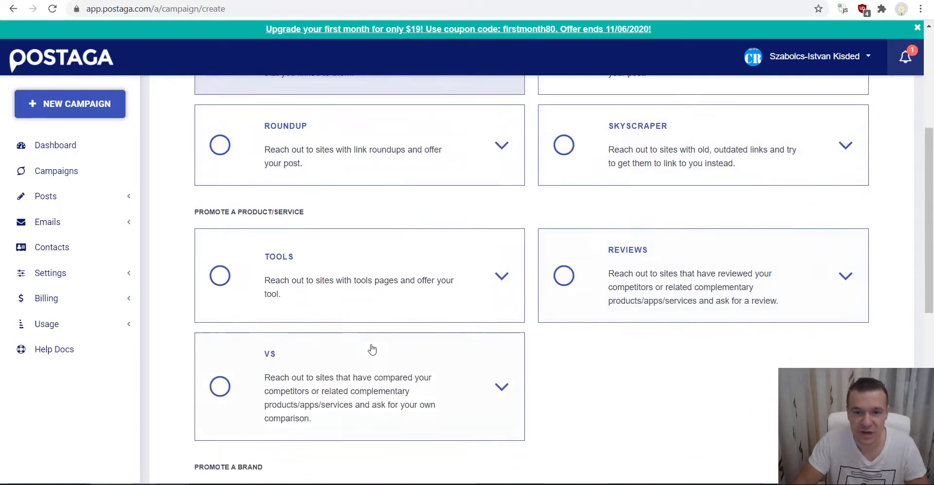
scroll(331, 403, up, 7)
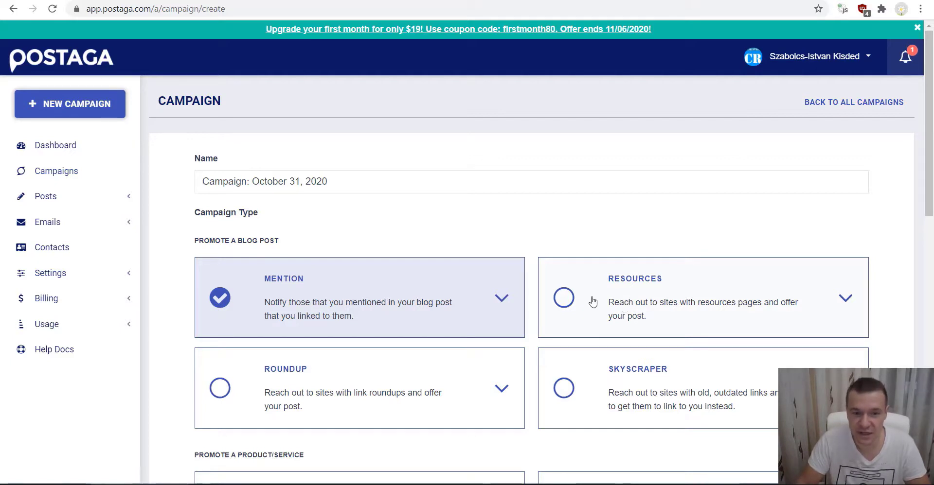
scroll(591, 301, down, 3)
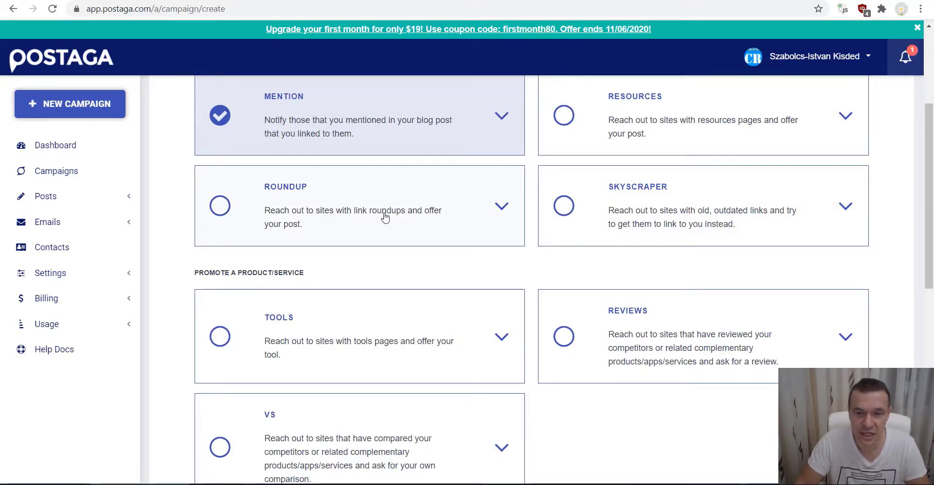
click(623, 204)
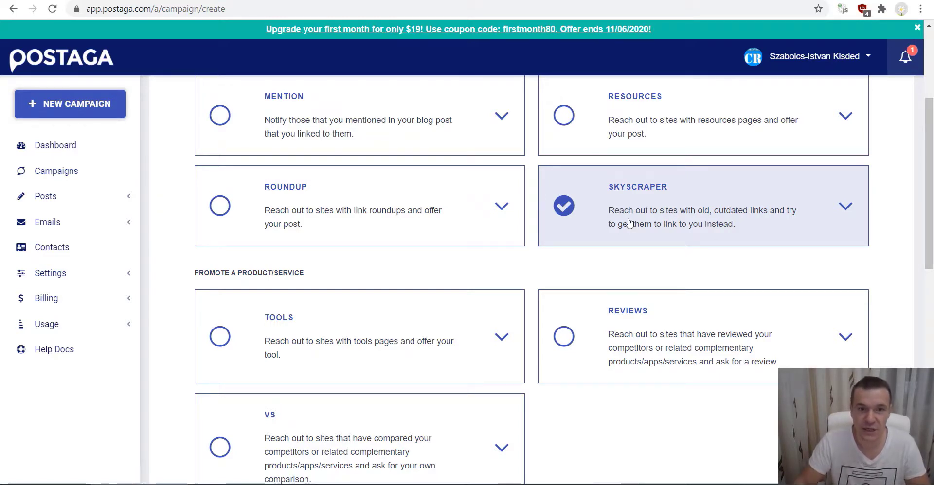
click(418, 121)
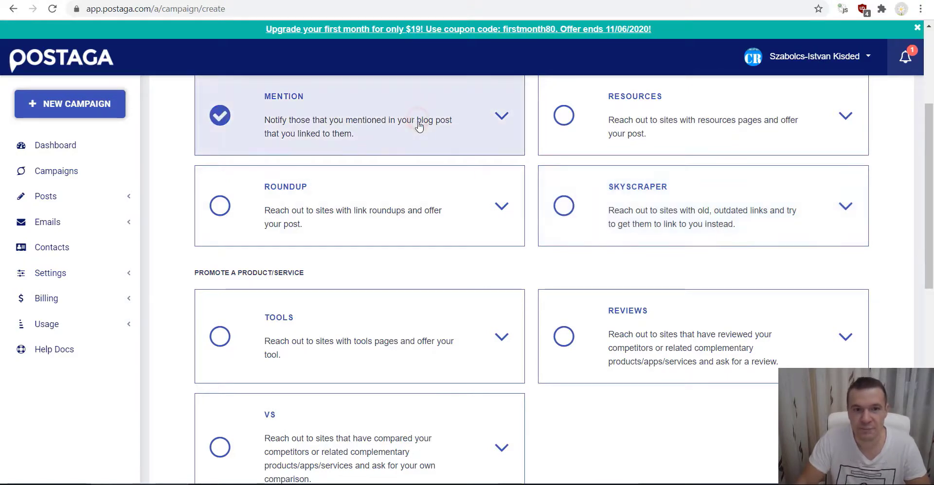
scroll(228, 236, down, 2)
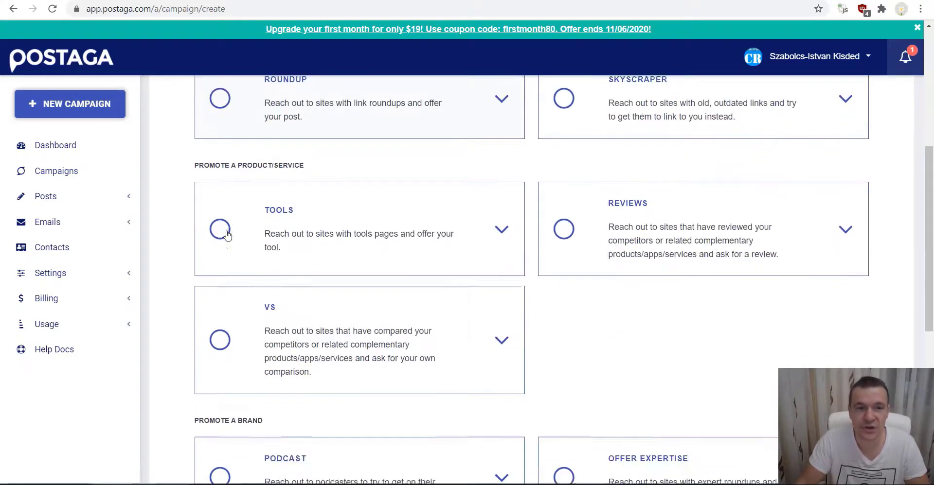
scroll(390, 282, up, 6)
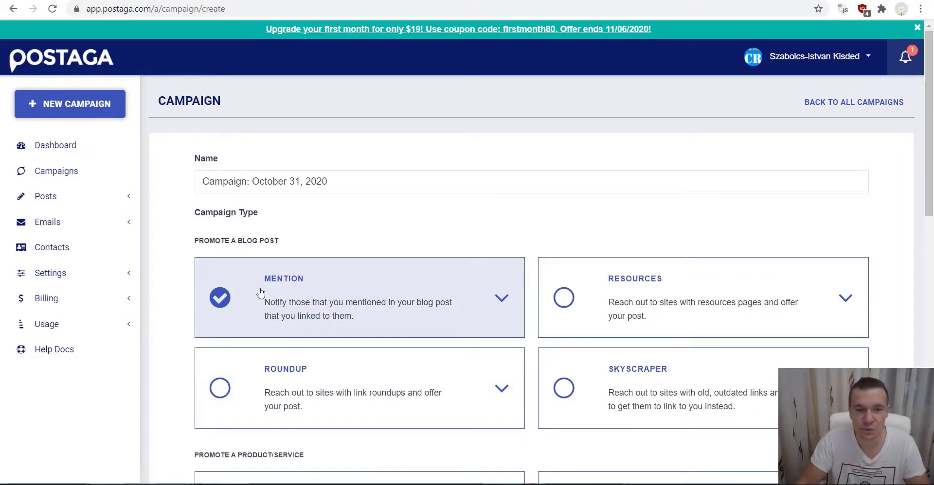
scroll(239, 302, down, 5)
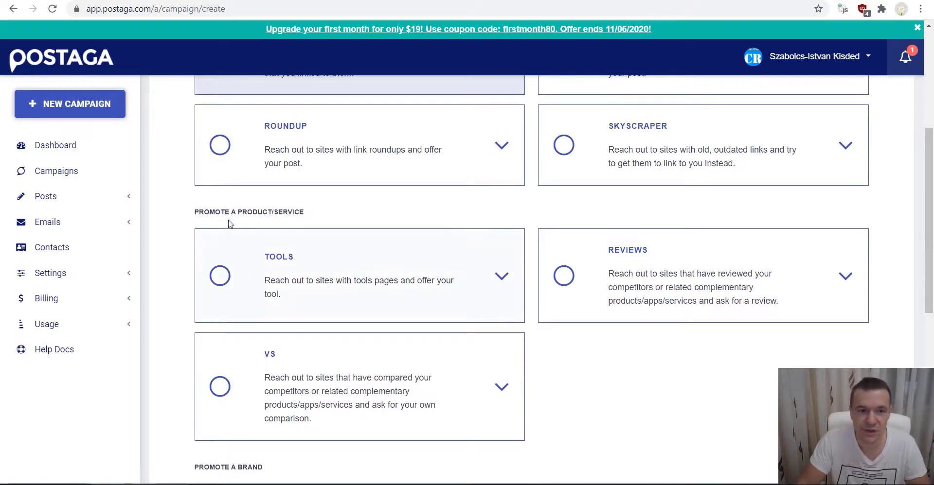
scroll(345, 389, down, 4)
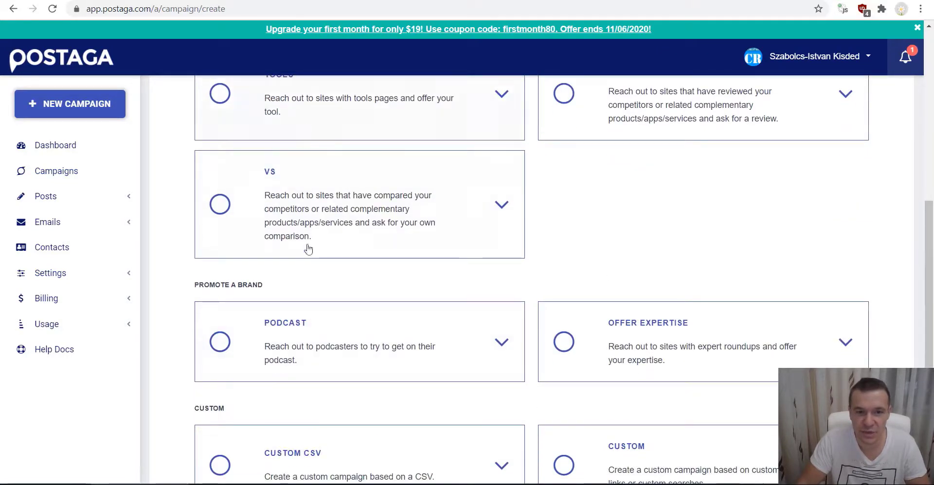
scroll(335, 339, down, 4)
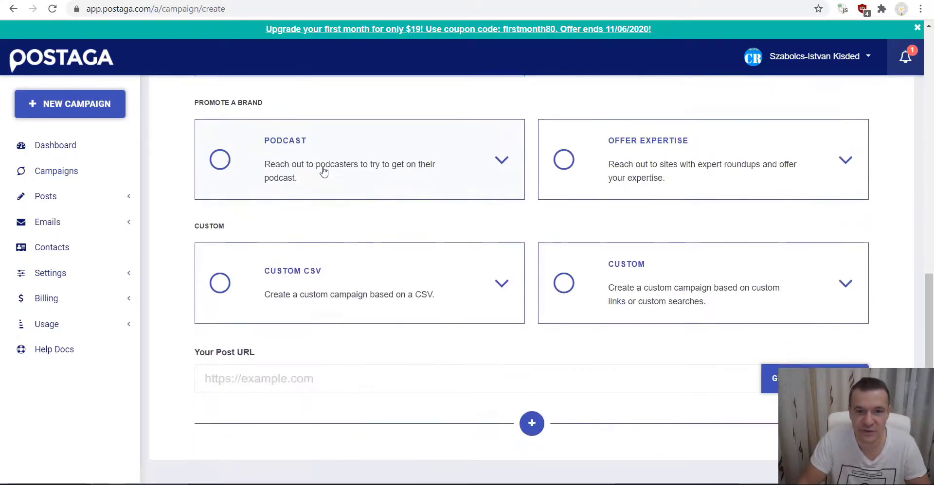
scroll(325, 205, up, 10)
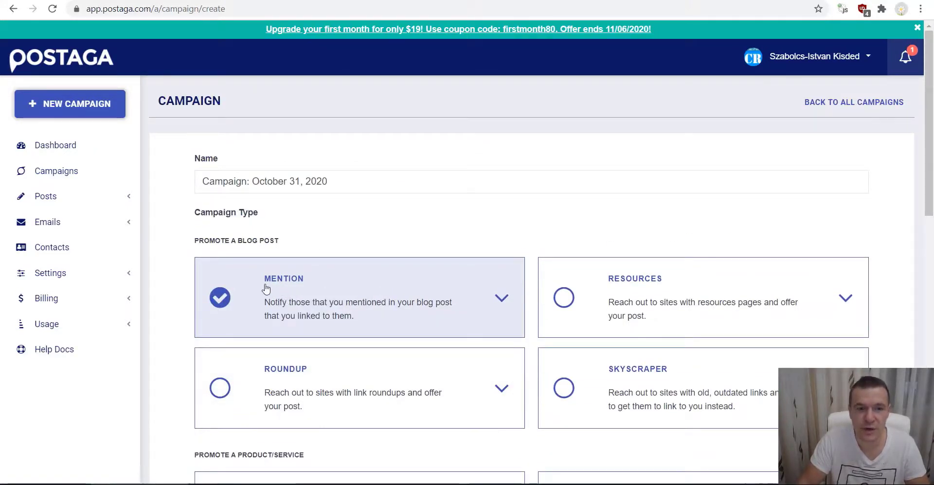
scroll(265, 289, down, 13)
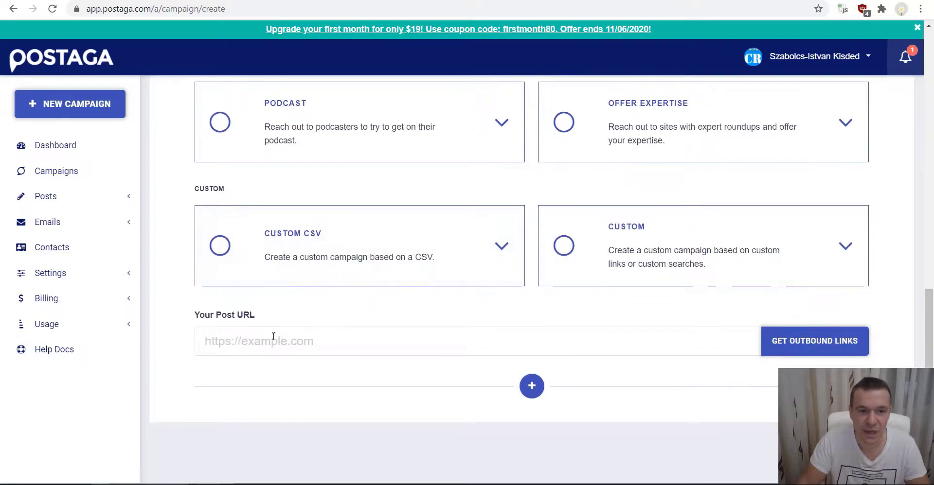
click(219, 339)
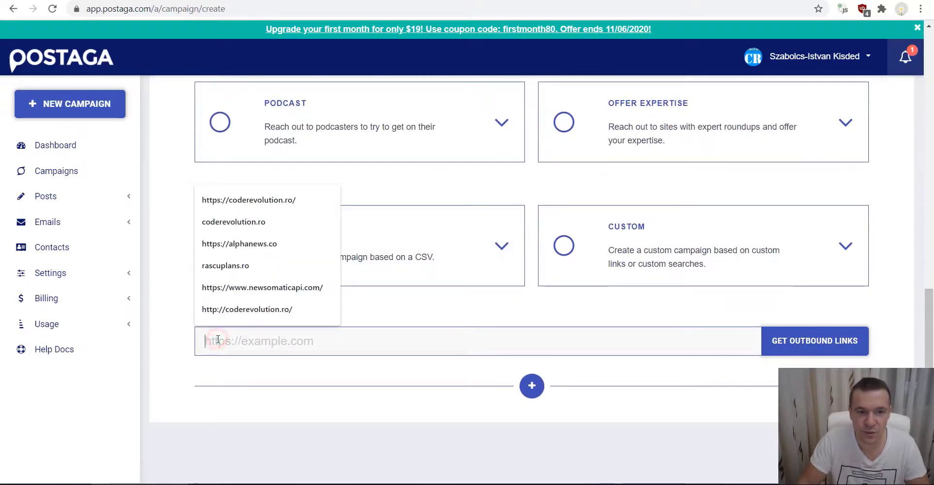
click(362, 312)
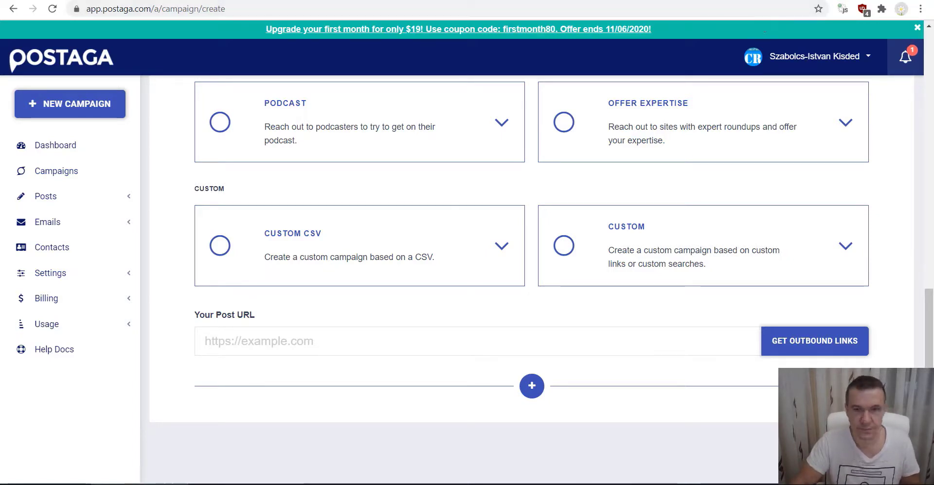
- Open the 'definitive guide to optimize images for the web' post and copy its URL back to Postaga
key(ctrl+Tab)
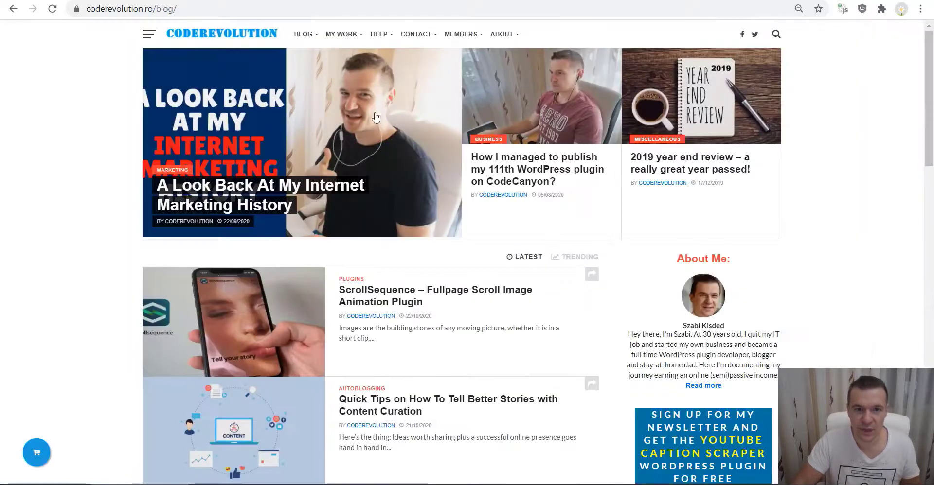
scroll(148, 164, down, 5)
scroll(144, 166, down, 3)
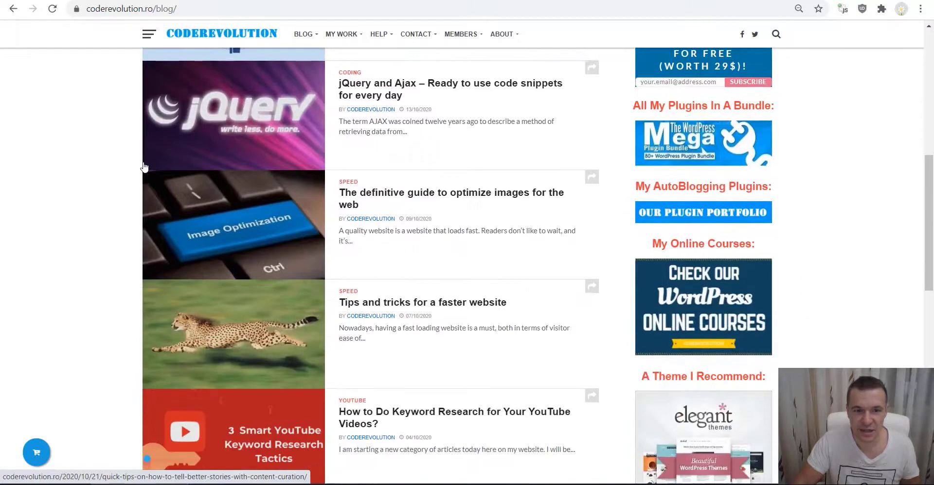
scroll(144, 167, down, 3)
scroll(246, 256, up, 3)
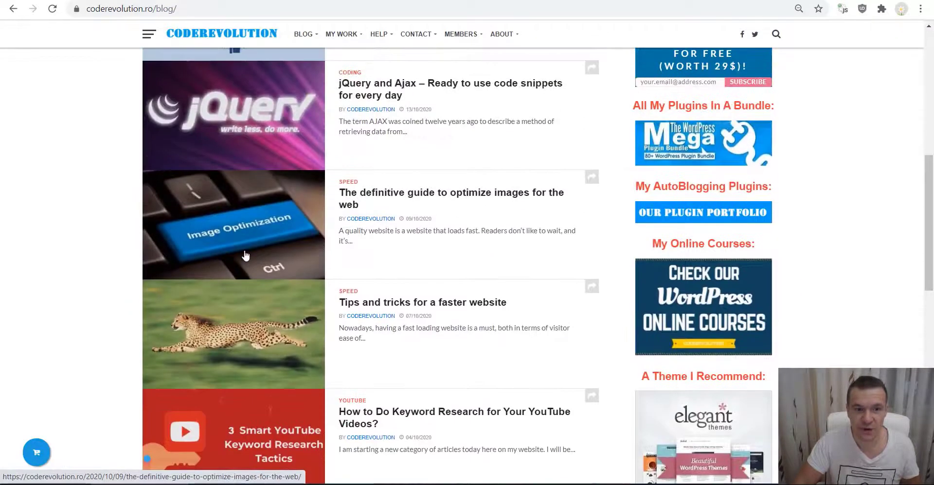
click(253, 217)
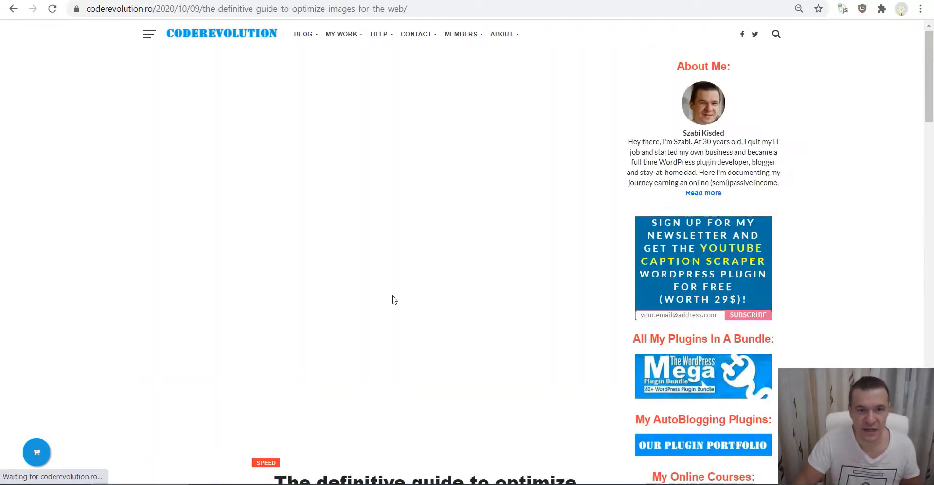
click(170, 8)
key(ctrl+c)
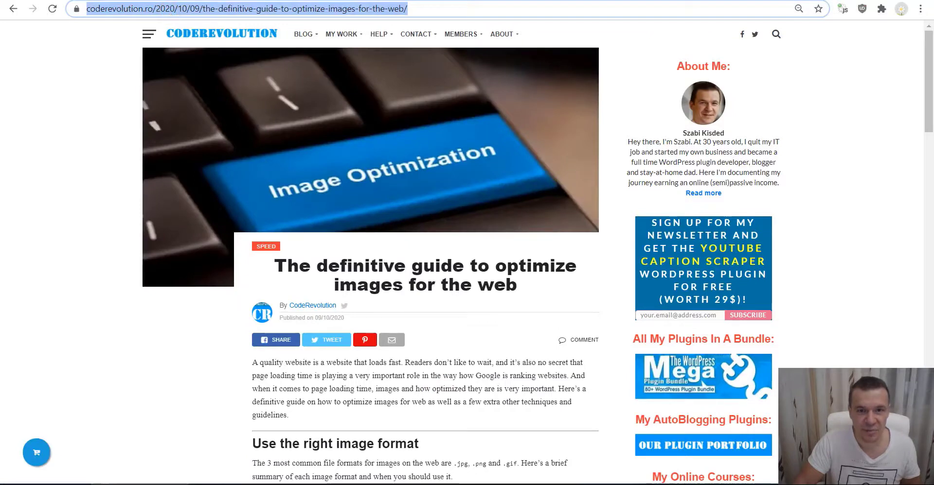
click(627, 1)
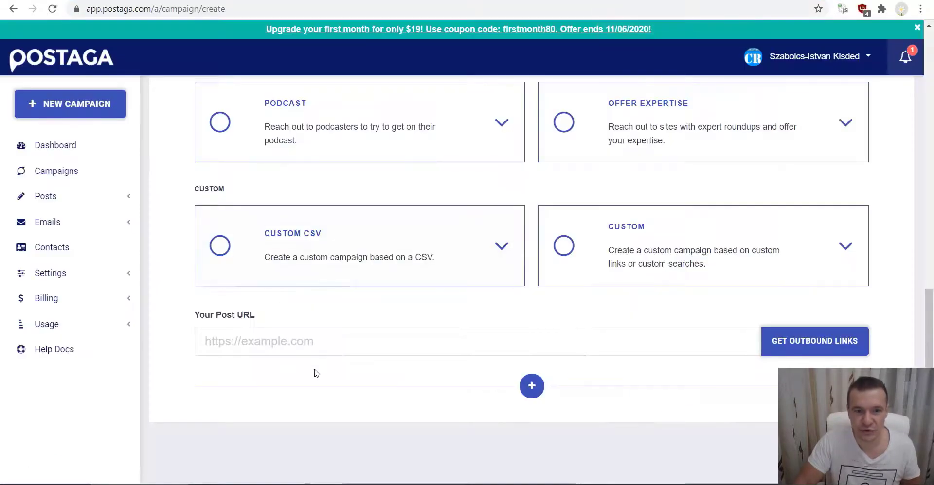
- Paste the image-optimization post URL as Your Post URL and fetch its outbound links
click(314, 346)
key(ctrl+v)
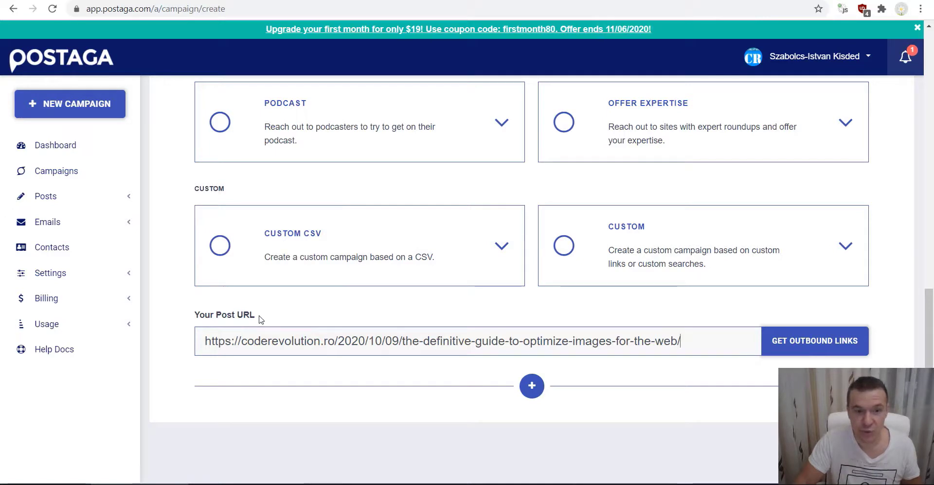
click(804, 344)
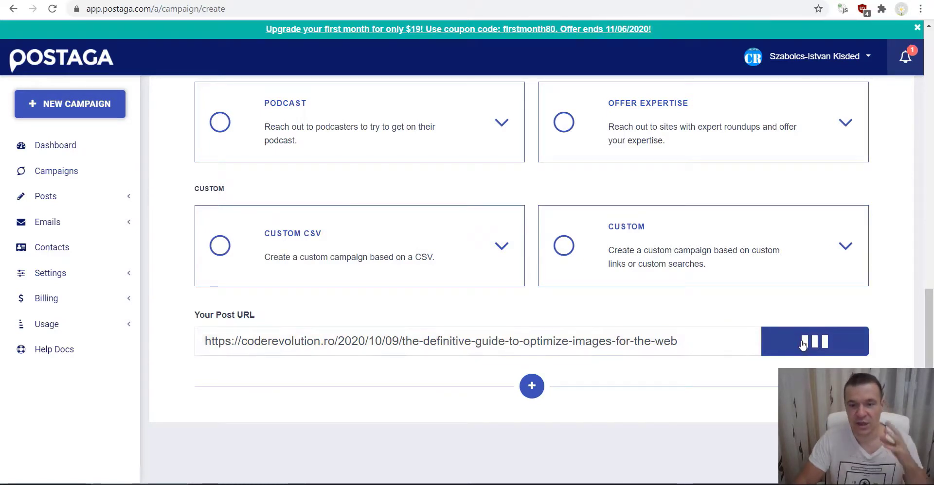
scroll(673, 347, down, 5)
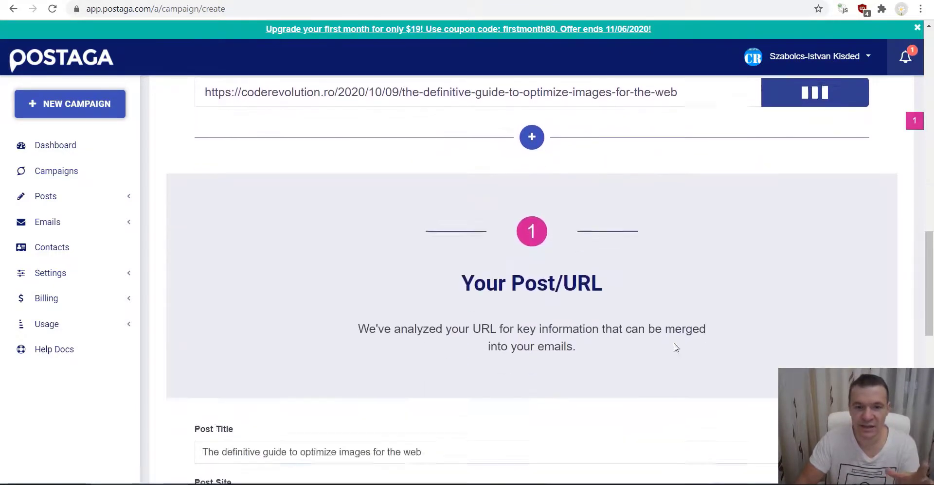
scroll(633, 318, down, 2)
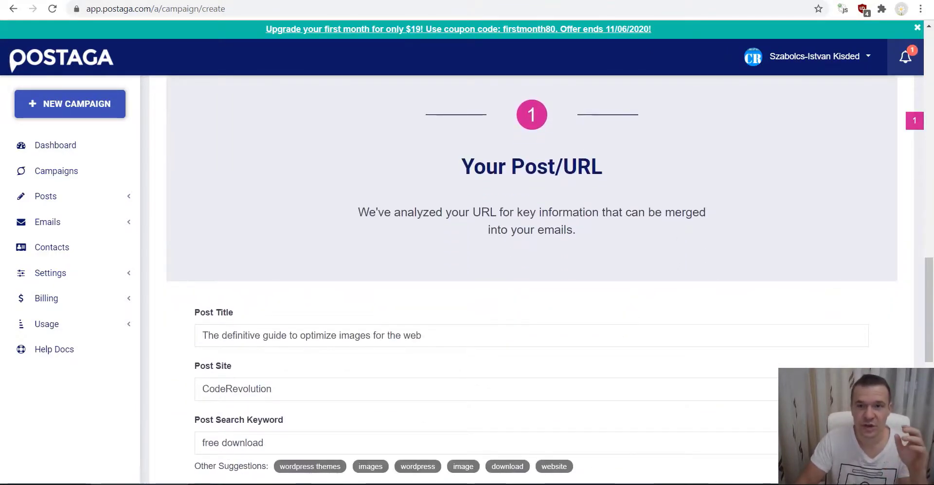
click(691, 1)
scroll(517, 238, down, 5)
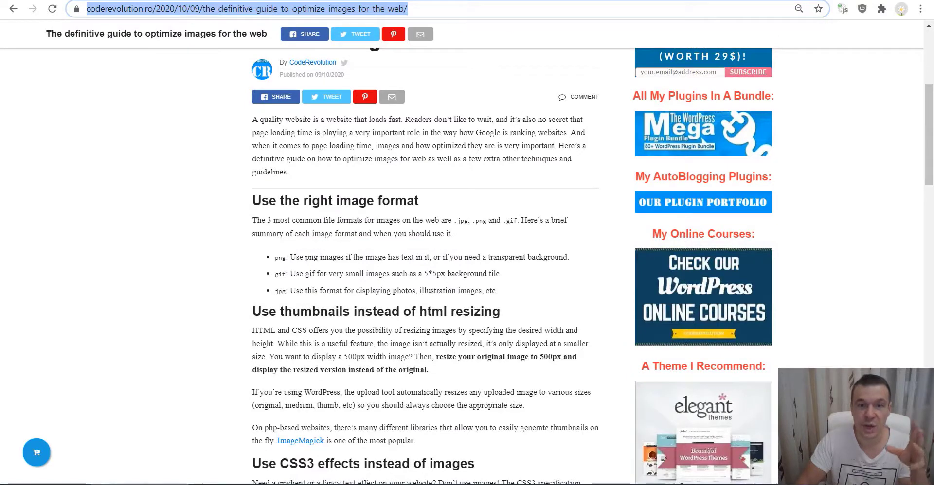
click(588, 1)
scroll(578, 196, down, 12)
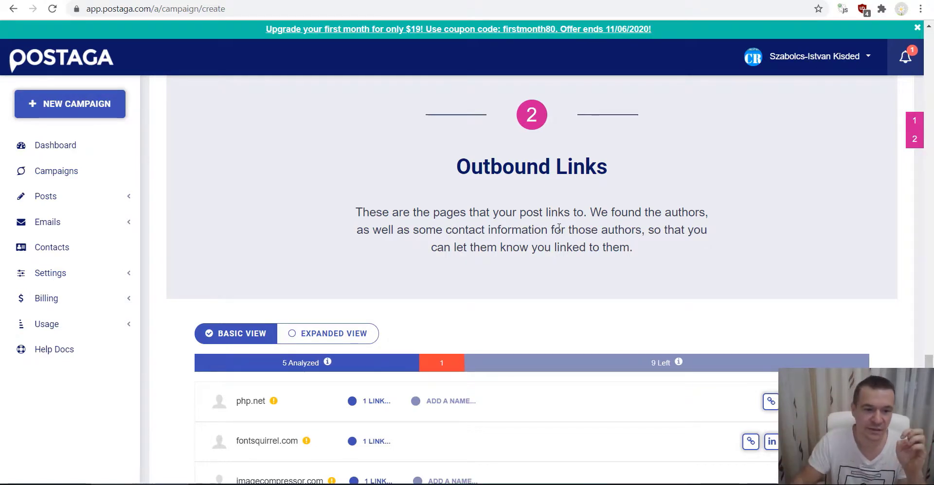
scroll(558, 228, down, 5)
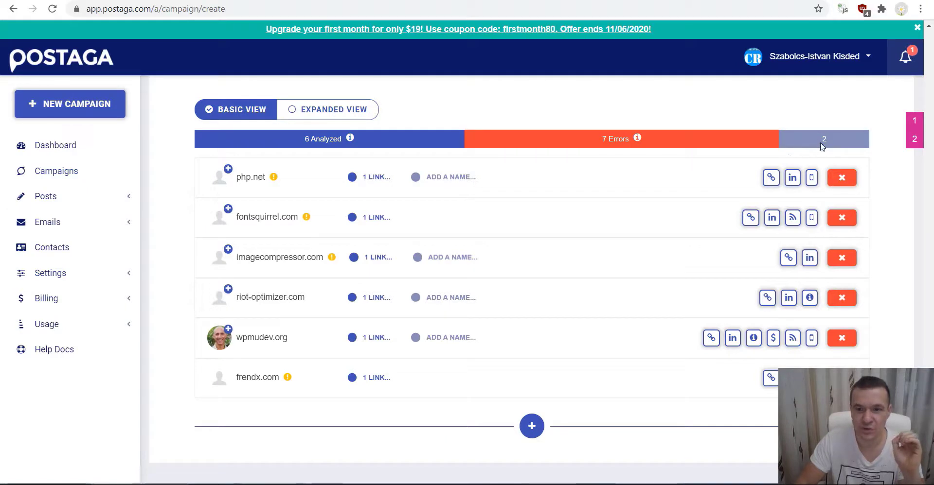
- Review the 8 analyzed outbound links and start finding contacts for their domains
mouse_move(825, 138)
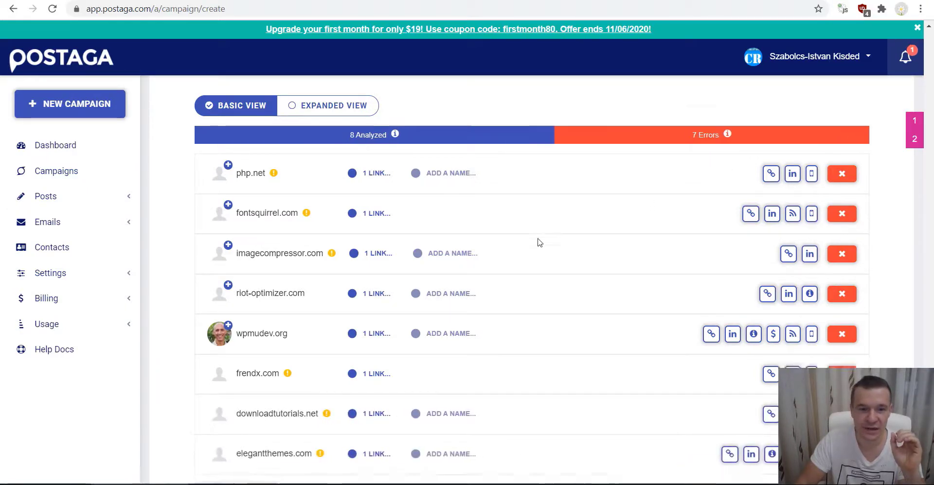
scroll(487, 243, down, 3)
scroll(272, 313, up, 8)
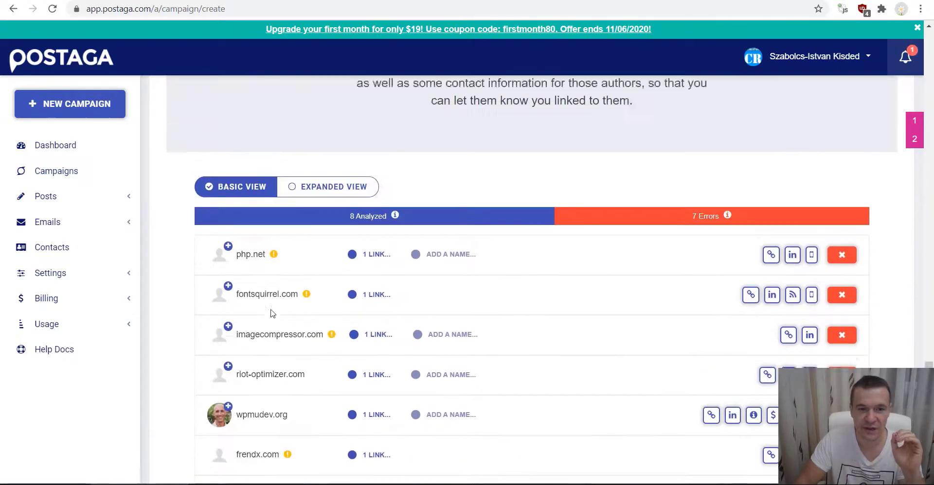
scroll(272, 313, up, 5)
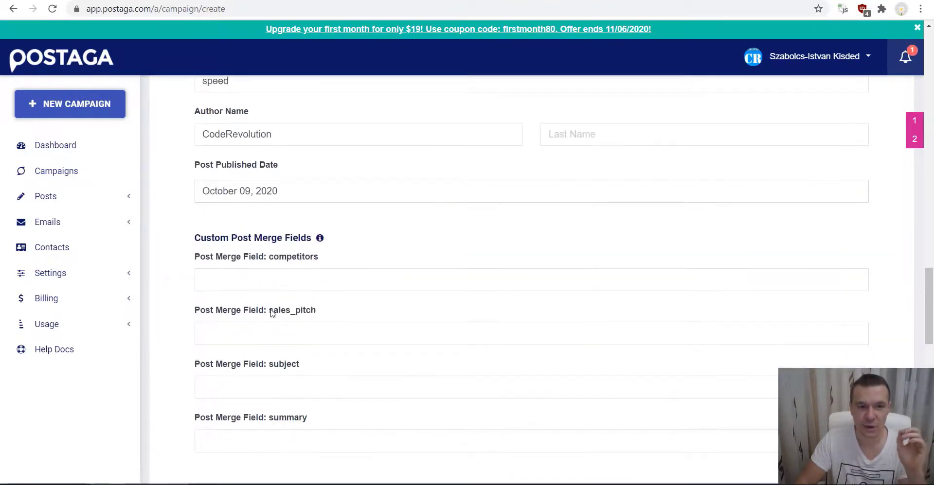
scroll(263, 310, up, 15)
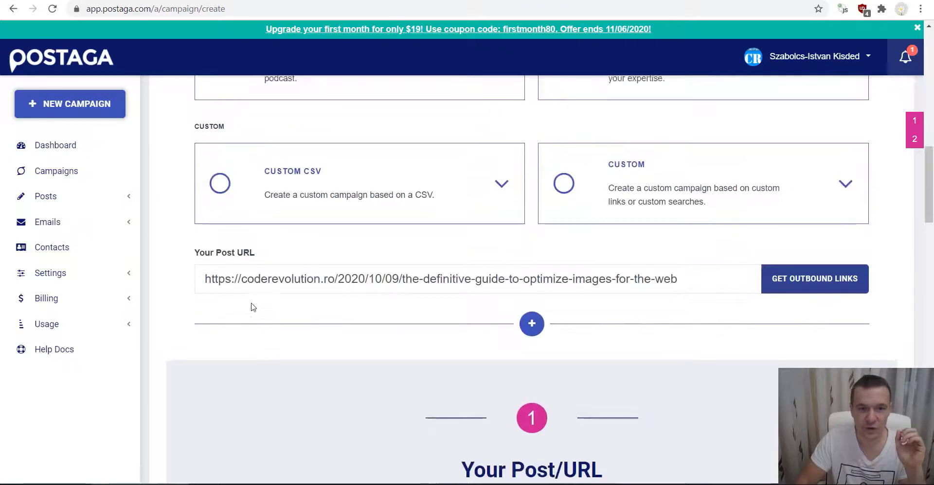
scroll(250, 308, up, 2)
scroll(252, 308, down, 10)
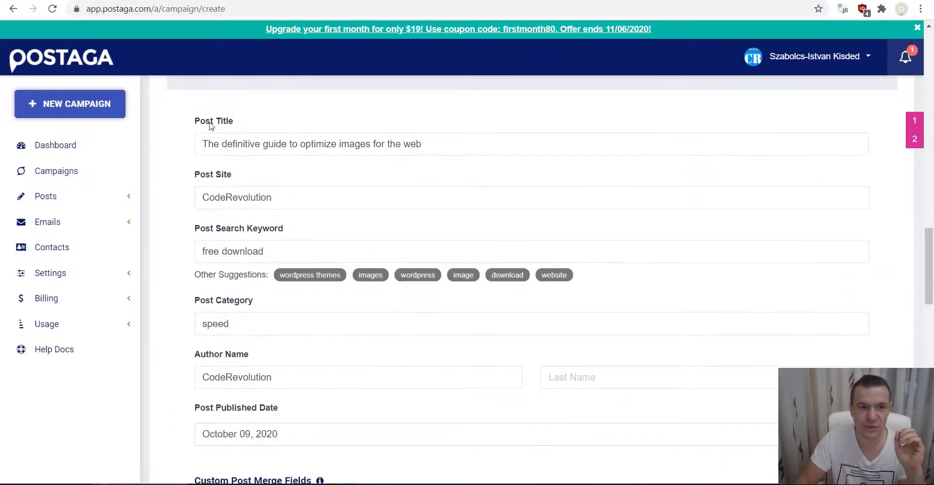
scroll(218, 197, down, 3)
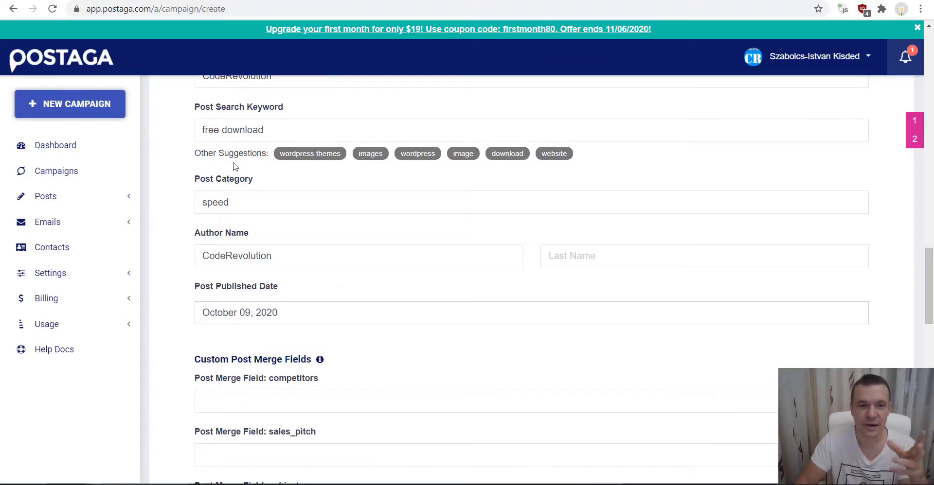
scroll(234, 172, down, 10)
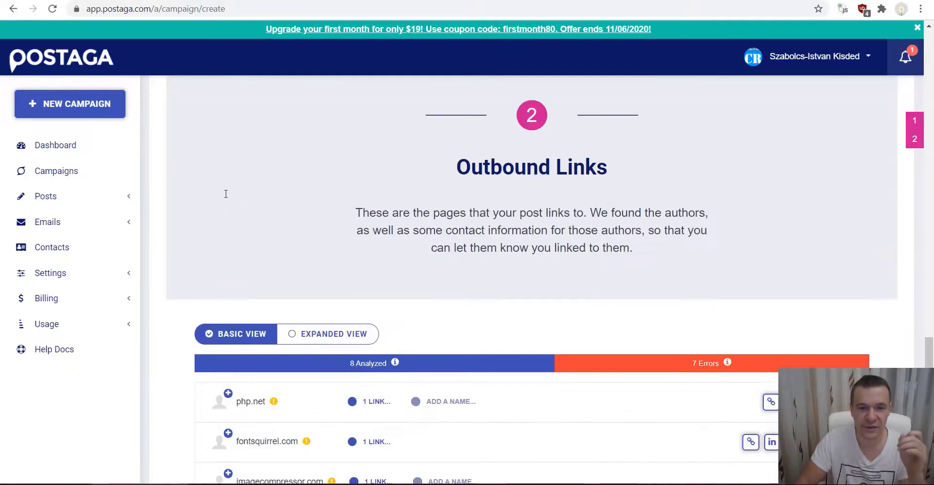
scroll(225, 194, down, 8)
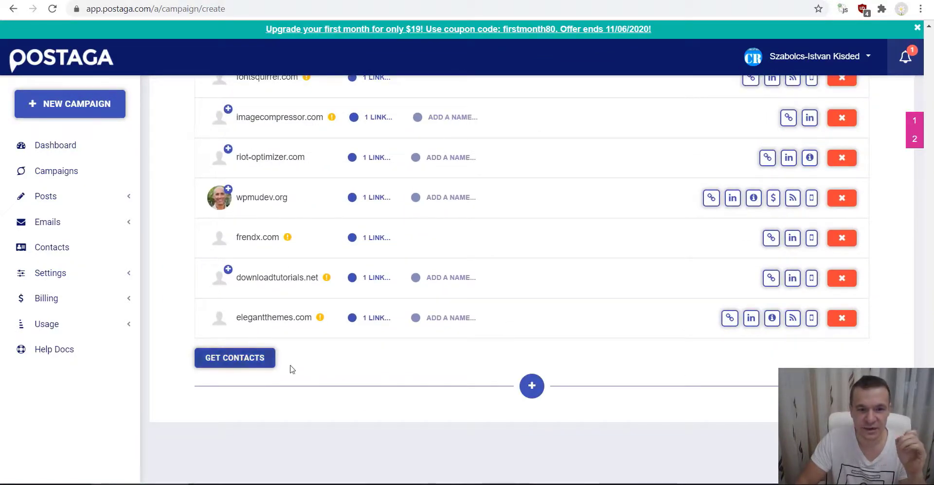
click(234, 360)
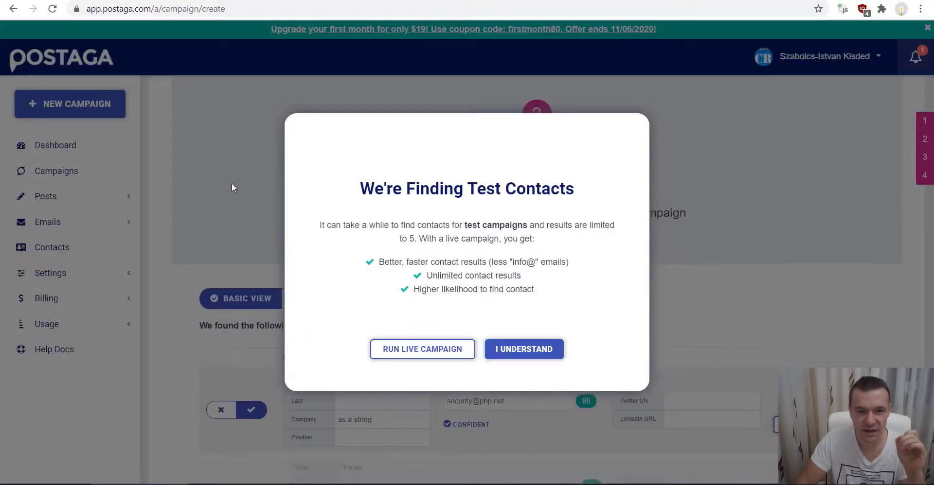
click(509, 354)
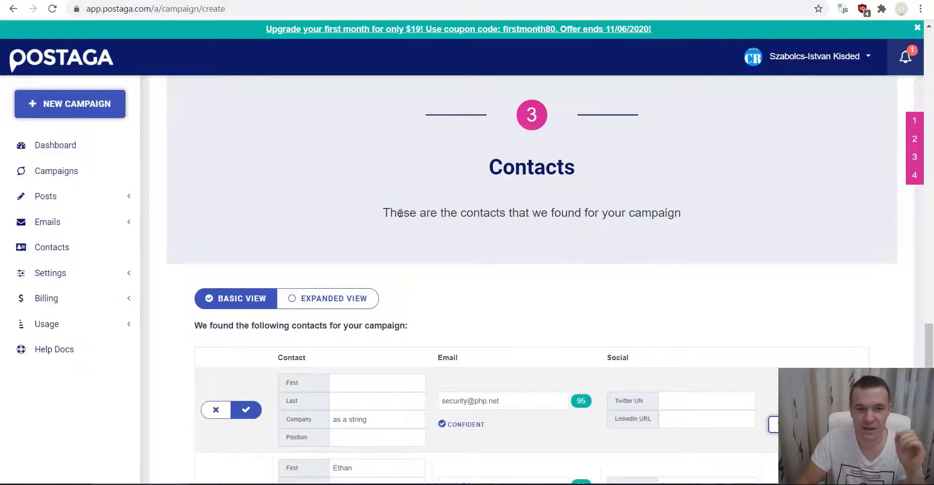
scroll(351, 212, down, 14)
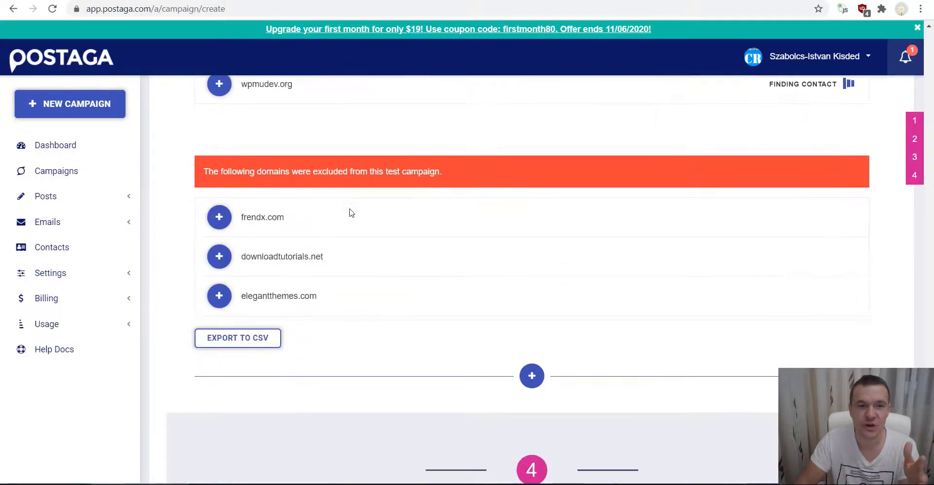
scroll(349, 234, down, 3)
scroll(350, 255, up, 3)
scroll(350, 254, down, 5)
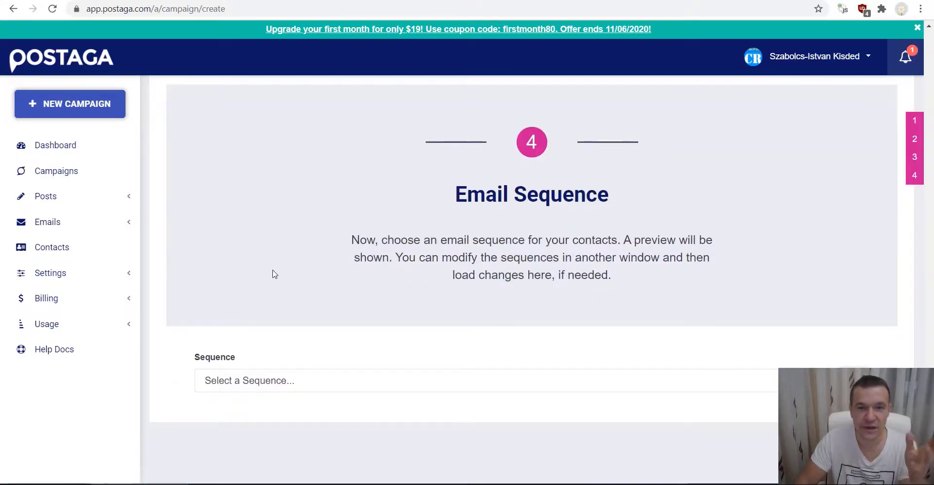
scroll(272, 277, up, 5)
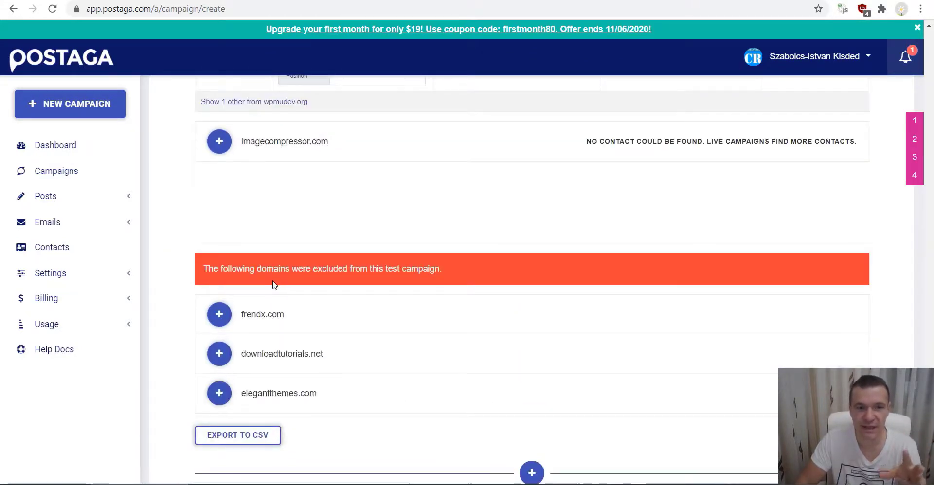
scroll(272, 280, up, 15)
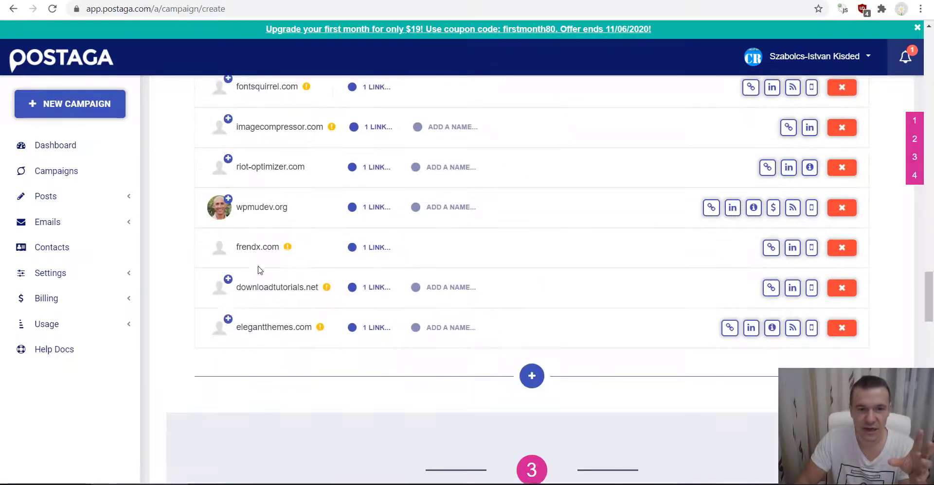
scroll(253, 376, down, 11)
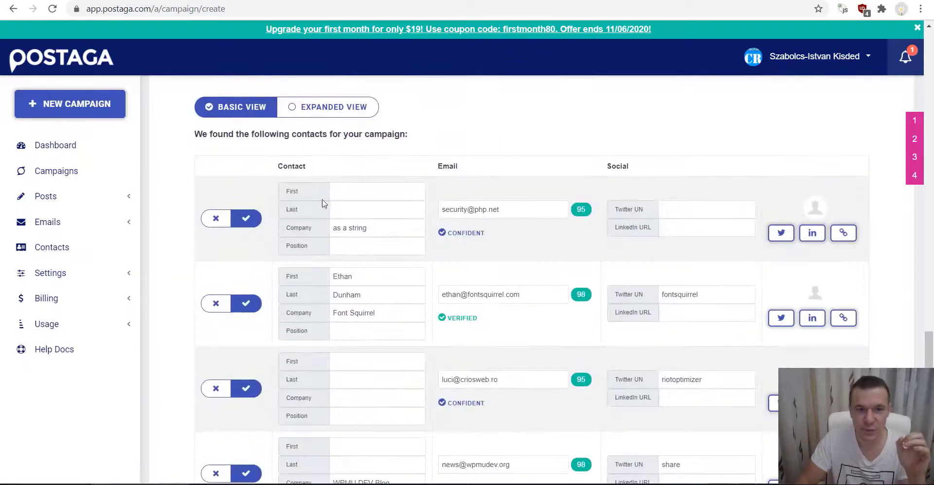
scroll(306, 226, down, 2)
scroll(487, 203, up, 2)
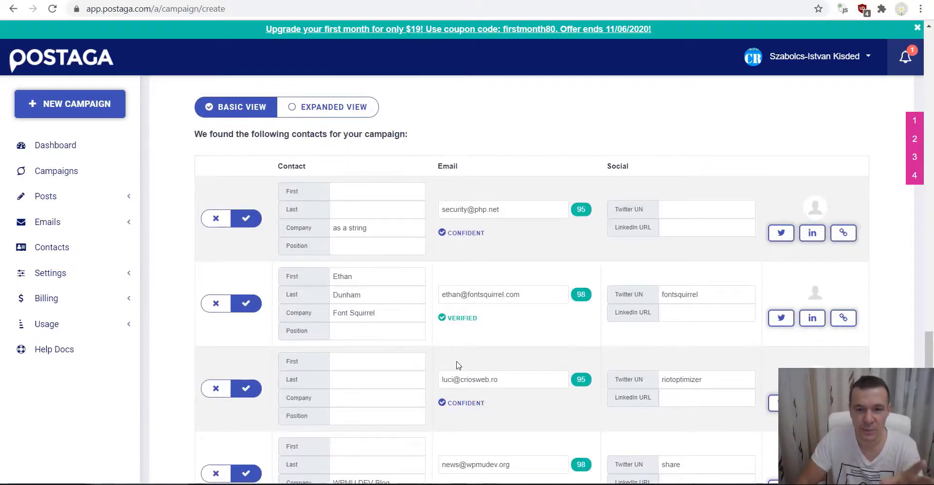
scroll(371, 223, up, 12)
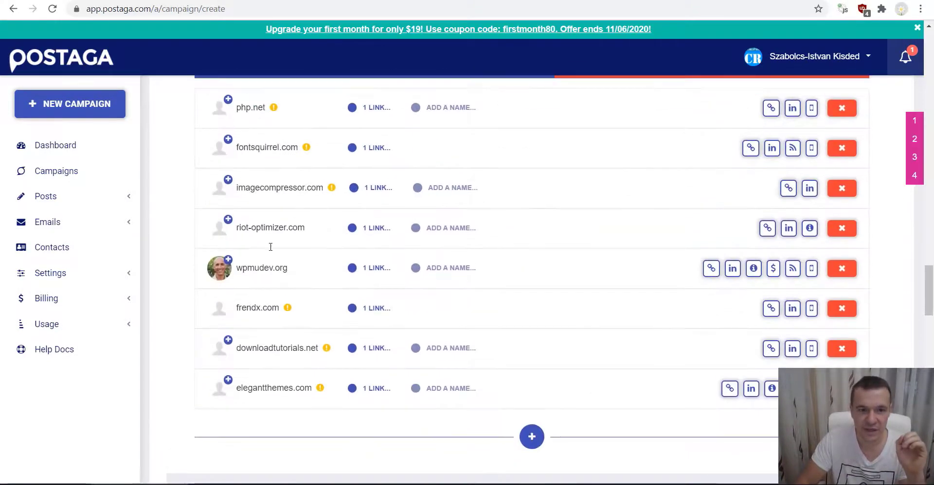
scroll(273, 253, up, 2)
scroll(339, 283, down, 9)
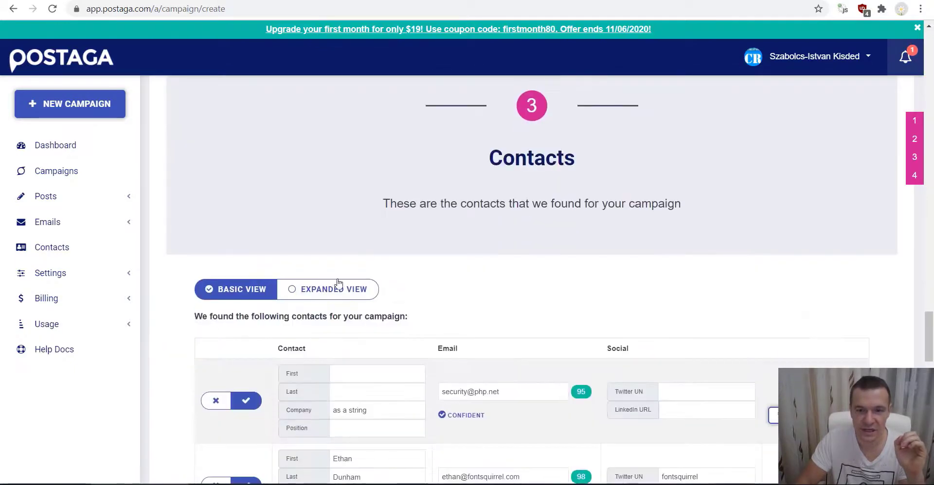
scroll(339, 283, down, 3)
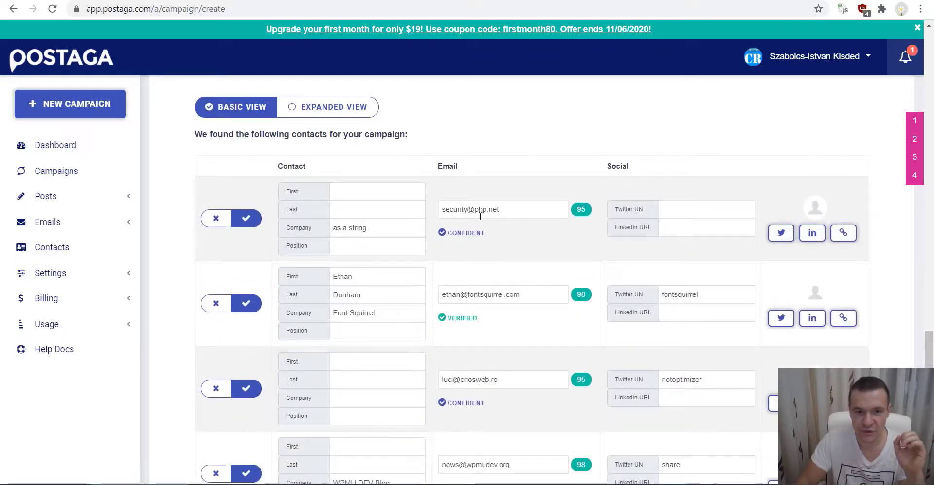
- Exclude the php.net and WPMU DEV Blog contacts from the campaign
click(213, 220)
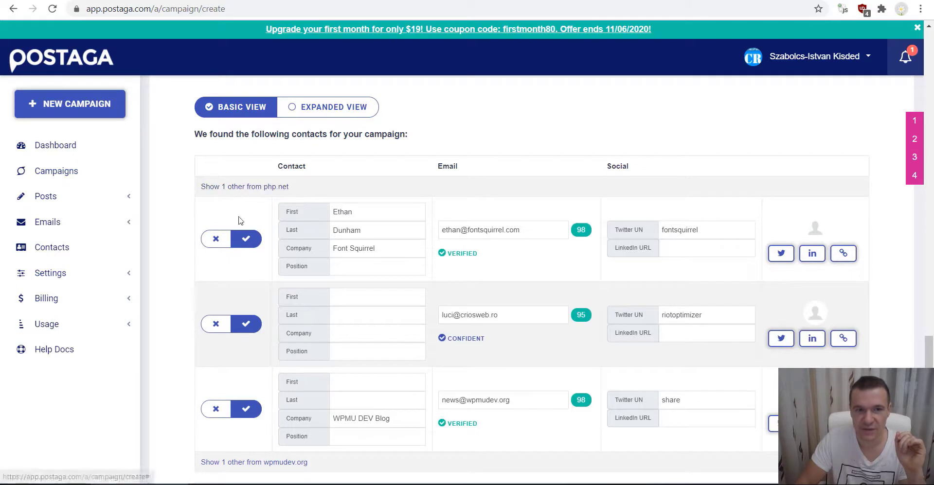
scroll(378, 260, down, 1)
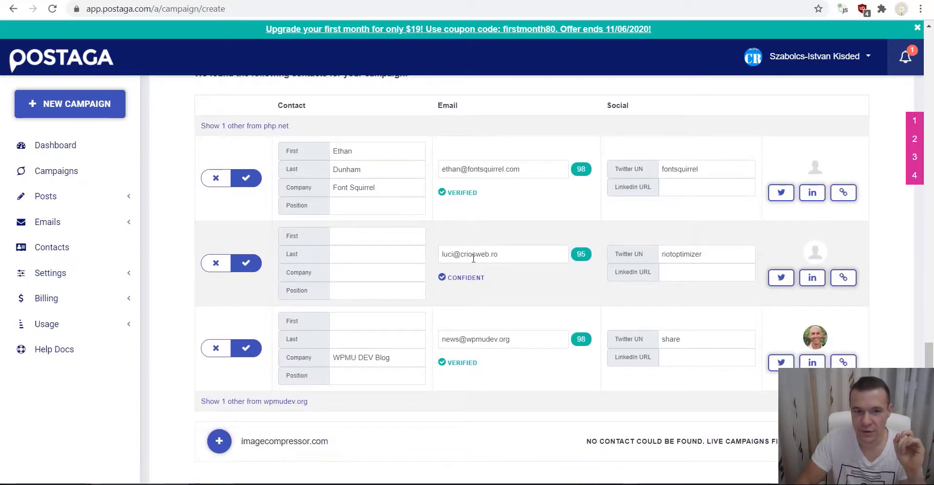
scroll(461, 320, down, 2)
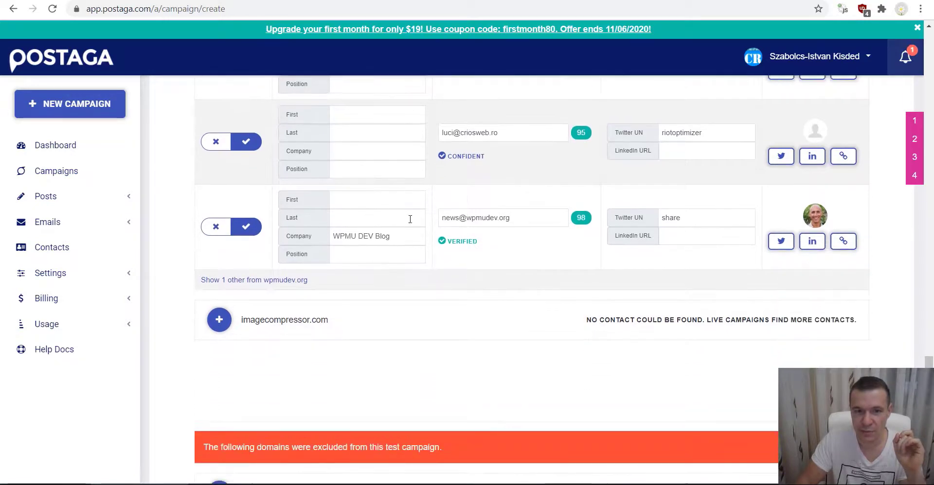
click(217, 231)
scroll(425, 333, up, 3)
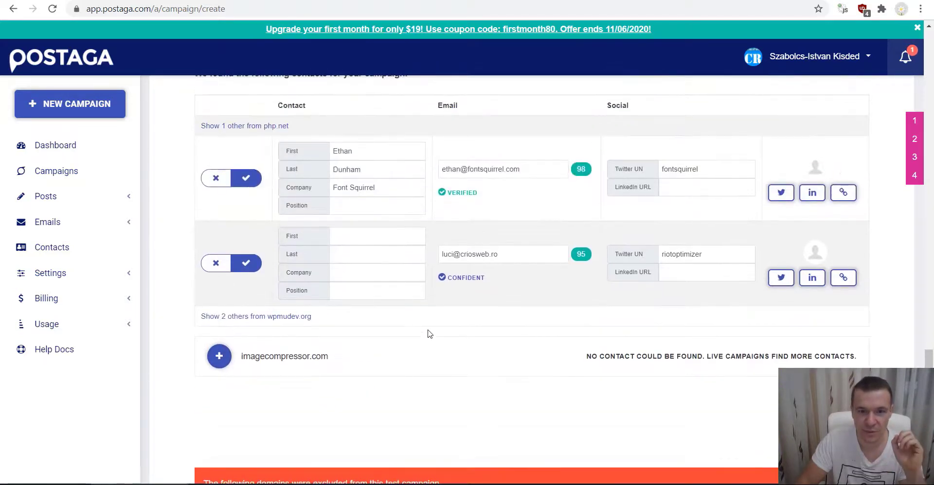
scroll(298, 223, down, 4)
scroll(328, 289, up, 4)
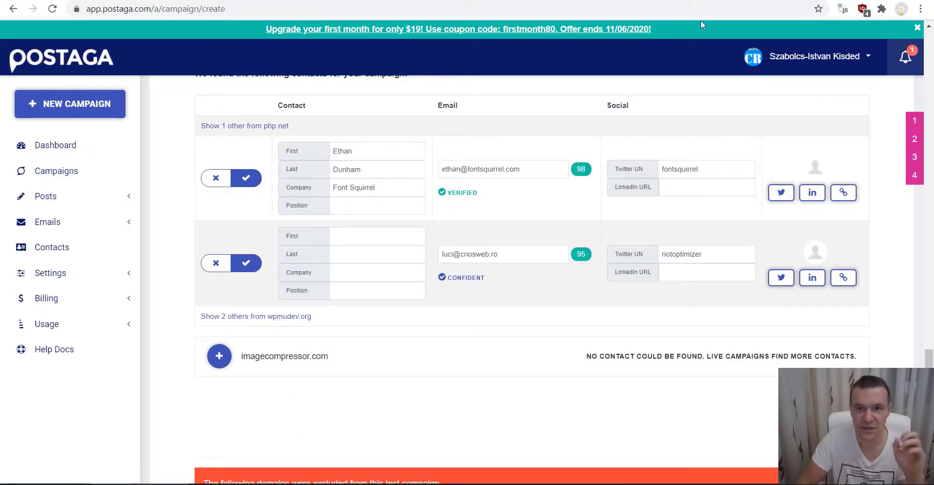
- Check the promoted CodeRevolution article, then move down to the campaign's Email Sequence step
click(700, 1)
scroll(499, 171, down, 8)
scroll(464, 171, down, 12)
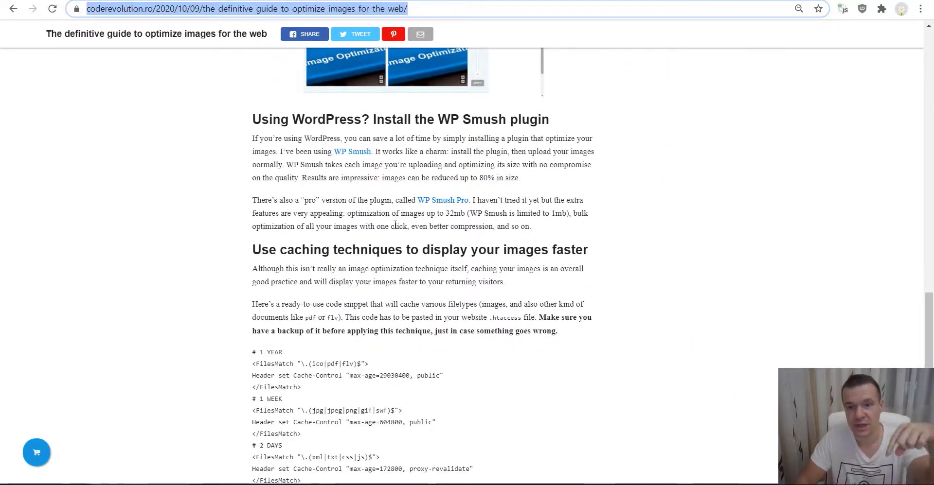
scroll(395, 224, down, 6)
scroll(395, 229, up, 15)
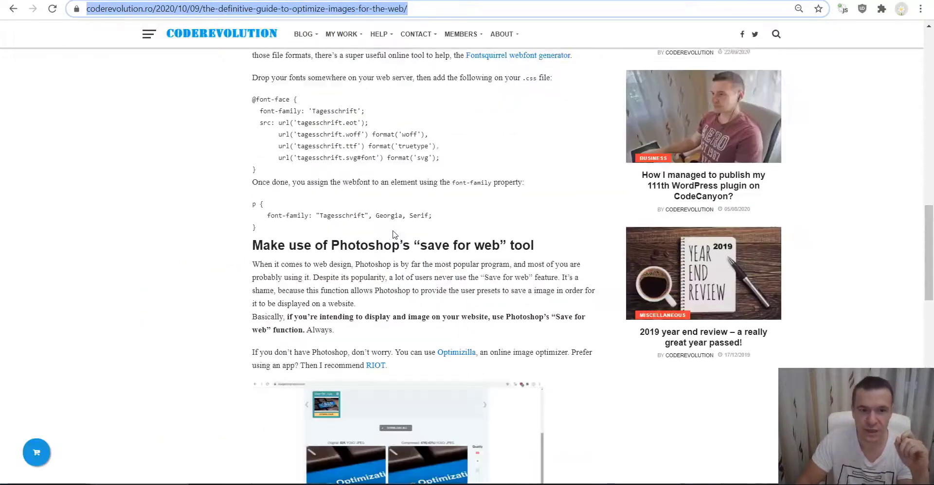
scroll(393, 234, up, 10)
key(ctrl+Tab)
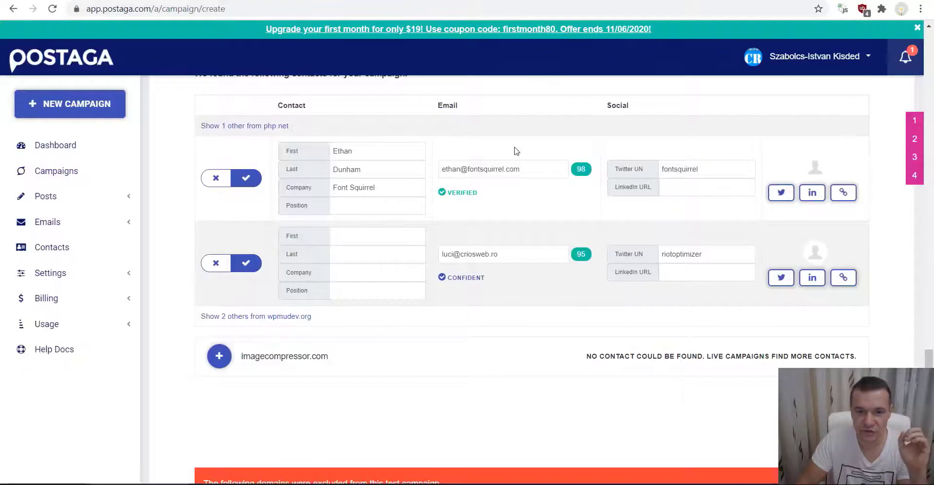
scroll(438, 282, down, 5)
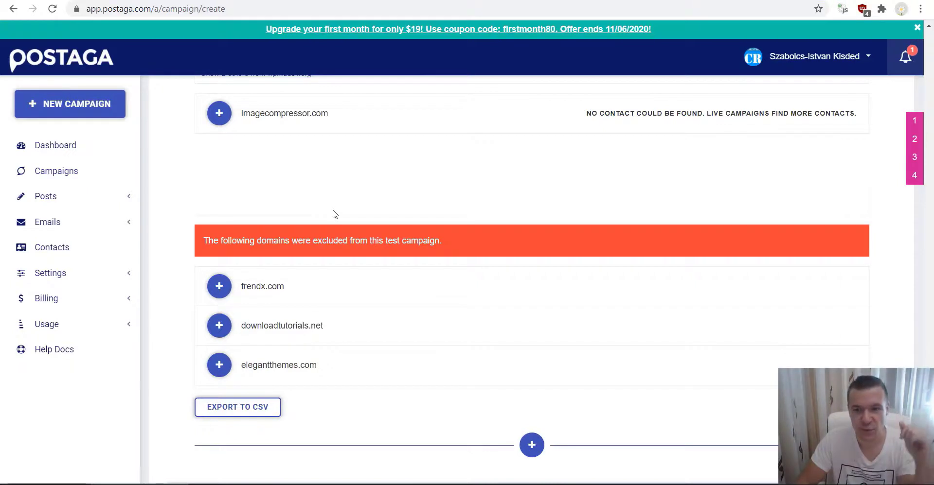
scroll(335, 214, down, 3)
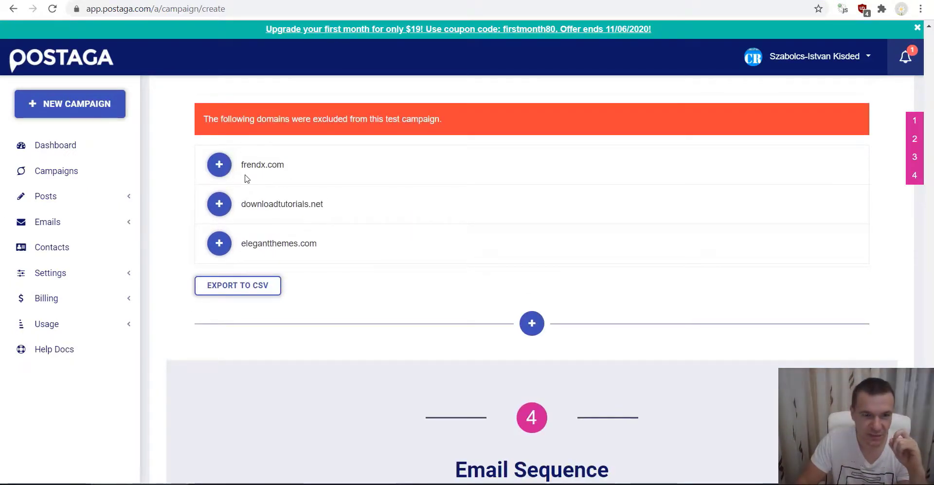
scroll(246, 179, down, 6)
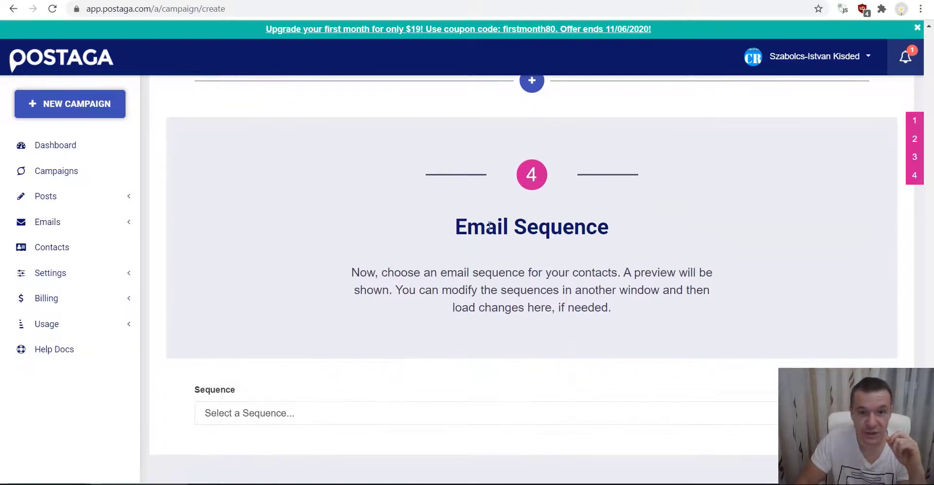
scroll(395, 243, down, 1)
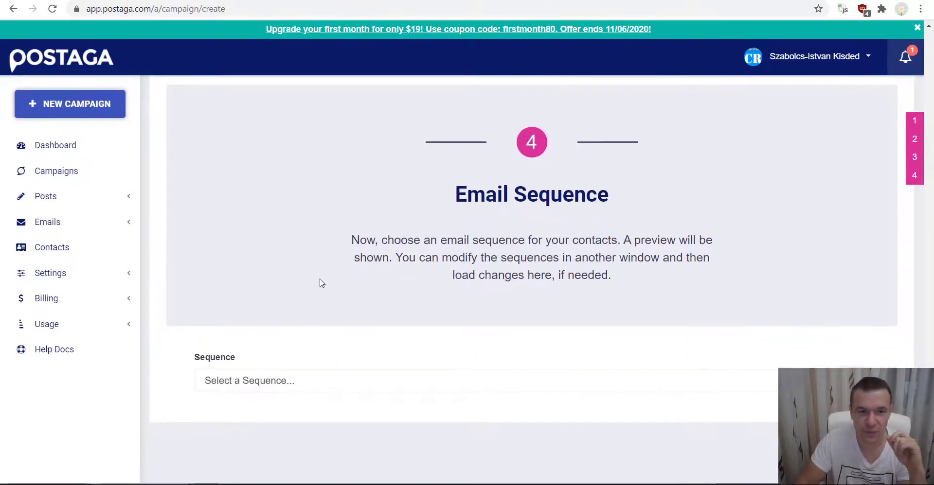
- Choose the 'Mention - Swap Guest Posts' sequence and read through its three-email preview
click(232, 386)
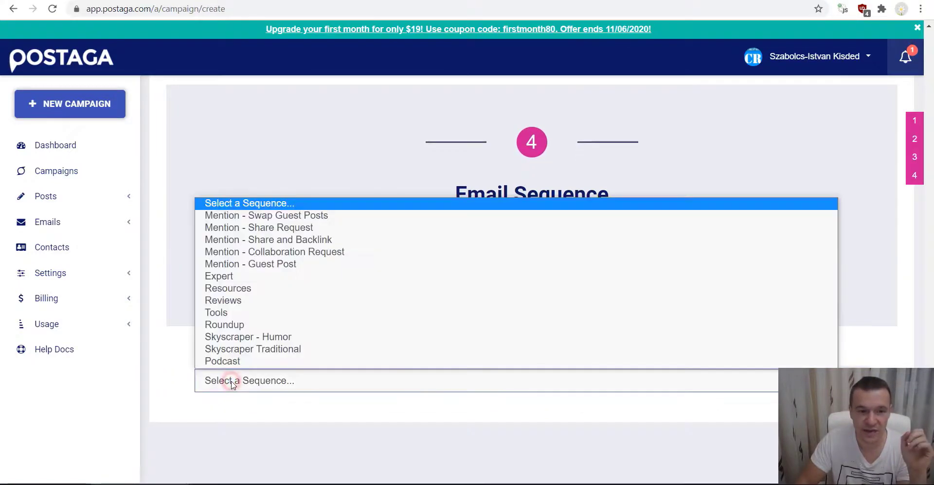
click(260, 219)
scroll(256, 355, down, 14)
scroll(261, 331, down, 3)
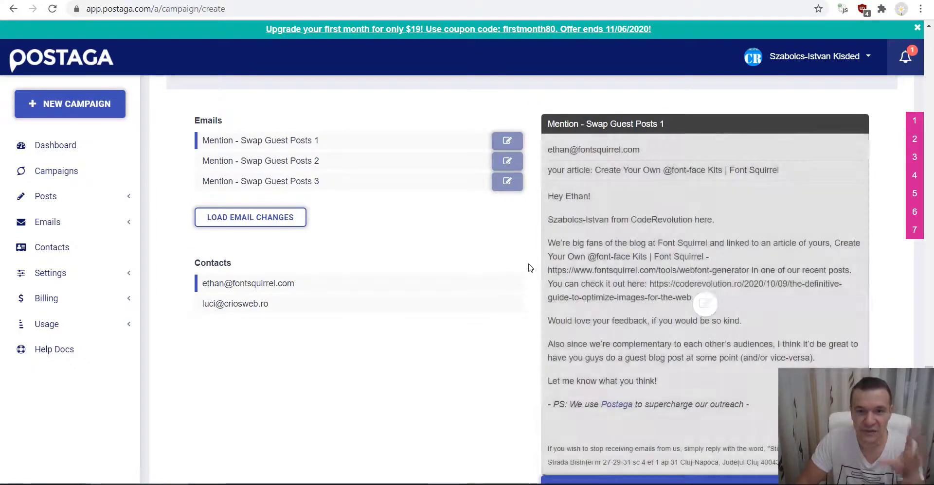
scroll(473, 262, down, 5)
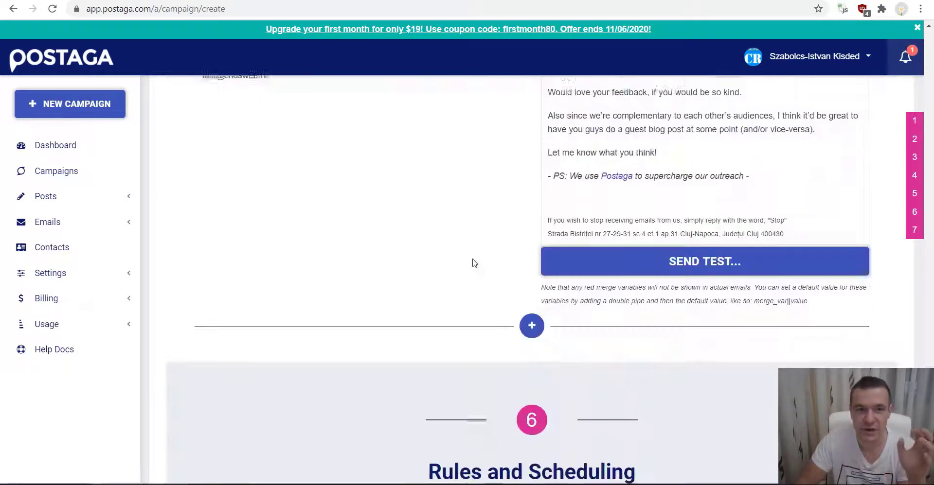
scroll(473, 262, up, 17)
scroll(379, 312, up, 3)
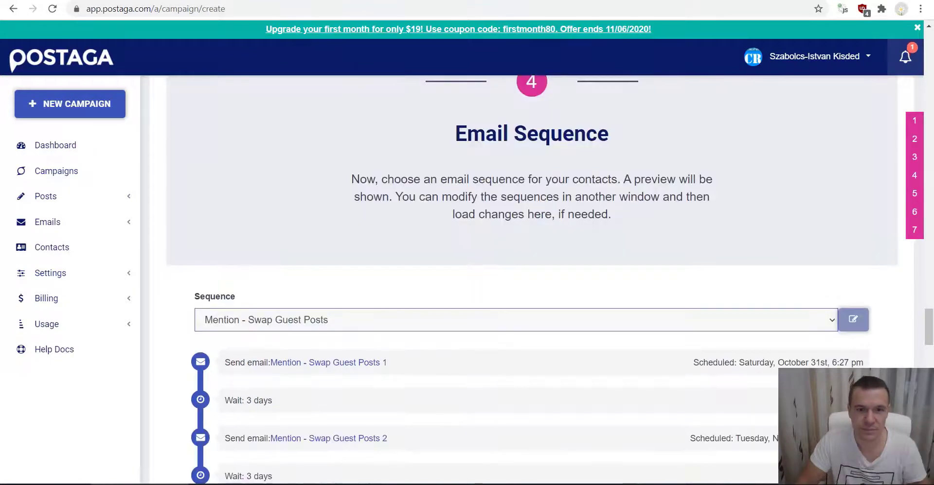
scroll(331, 249, down, 17)
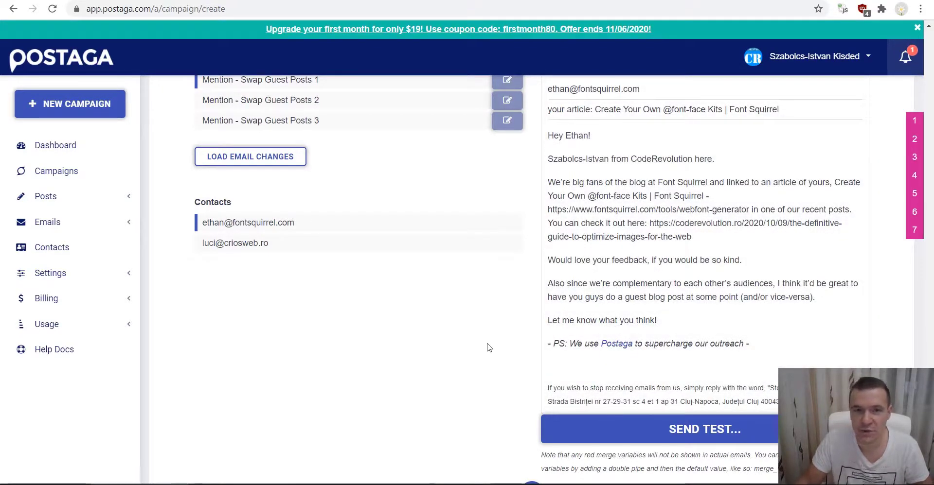
scroll(489, 348, down, 5)
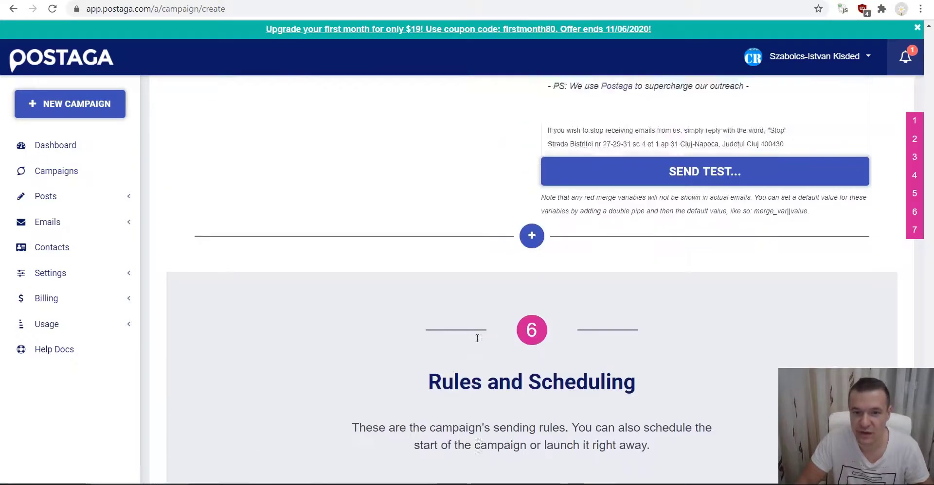
scroll(487, 330, up, 4)
scroll(461, 358, down, 10)
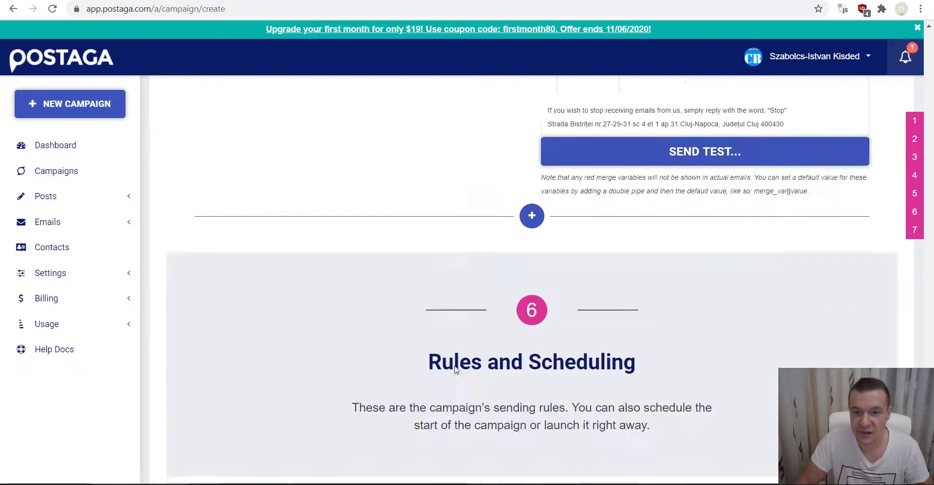
scroll(462, 355, up, 10)
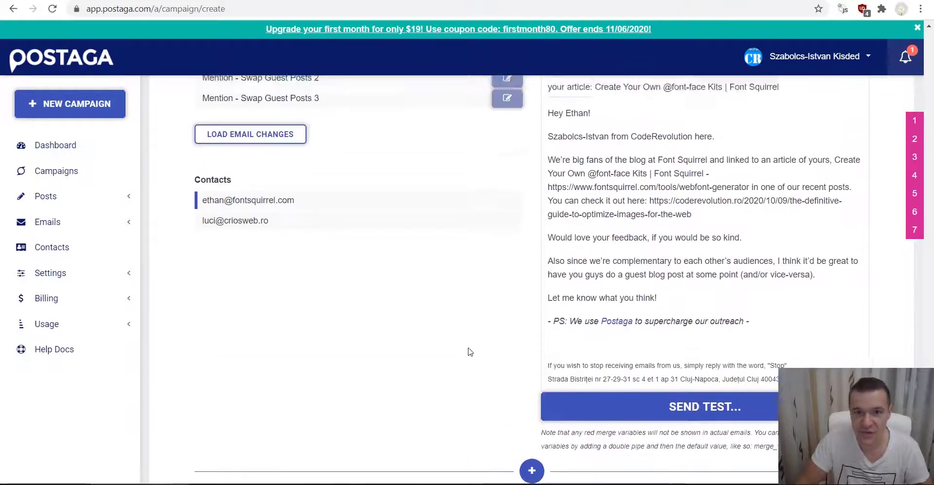
scroll(471, 350, down, 3)
- Send a test of the first email to the Font Squirrel contact's copied address
click(640, 248)
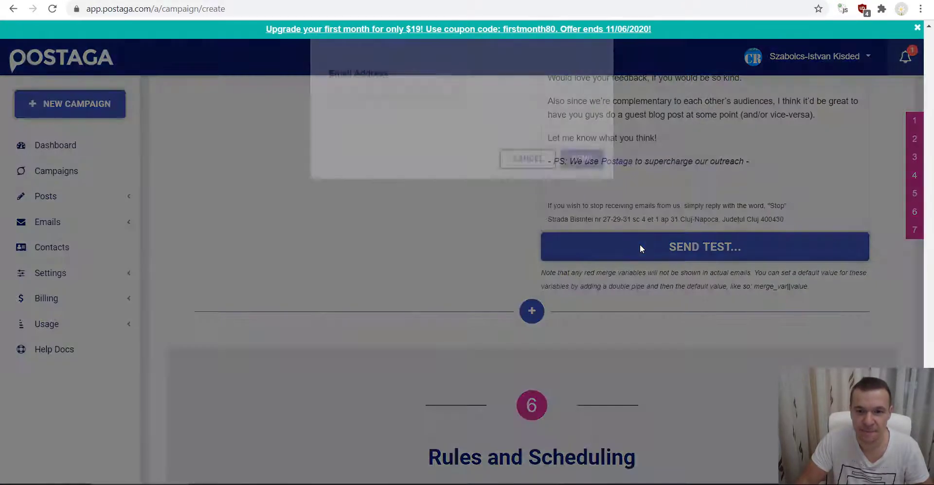
scroll(363, 194, up, 3)
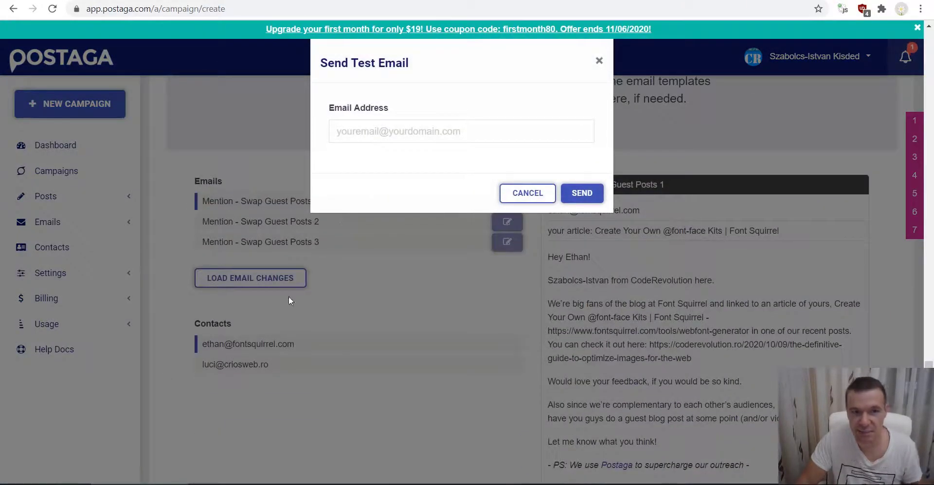
click(527, 193)
drag(202, 344, 300, 348)
key(ctrl+c)
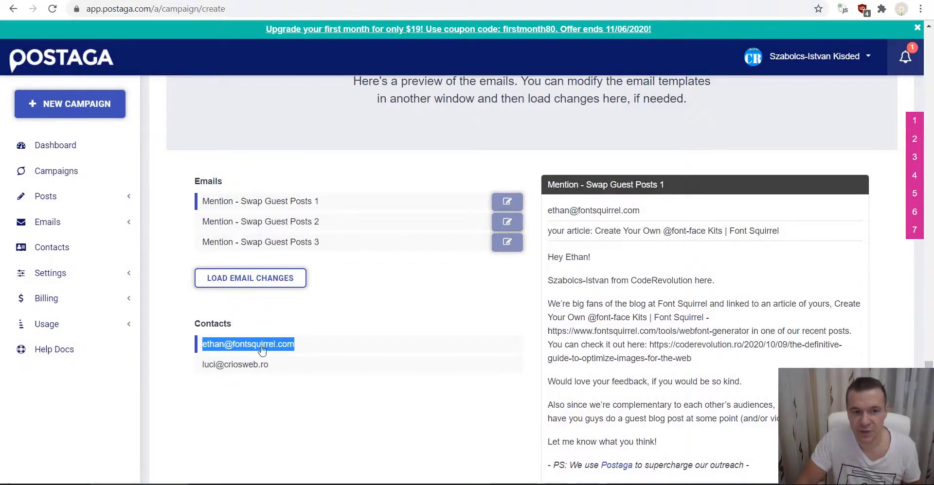
scroll(300, 342, down, 5)
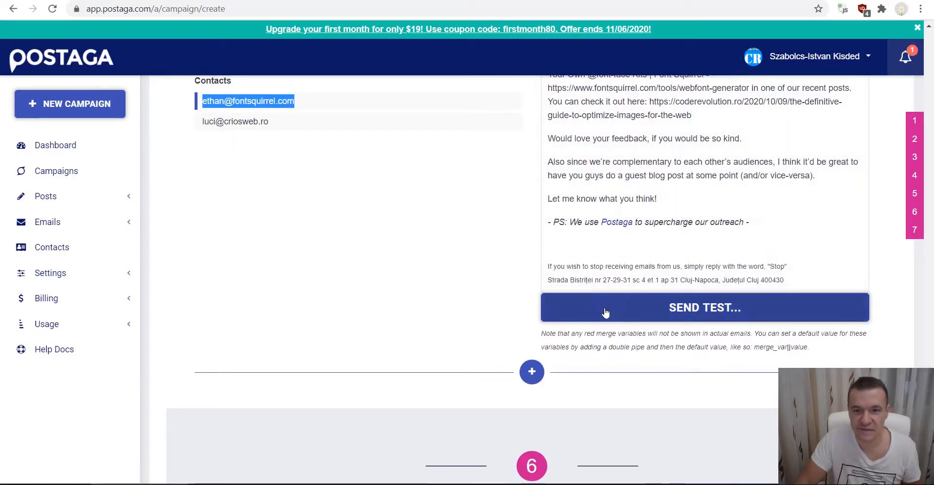
click(632, 309)
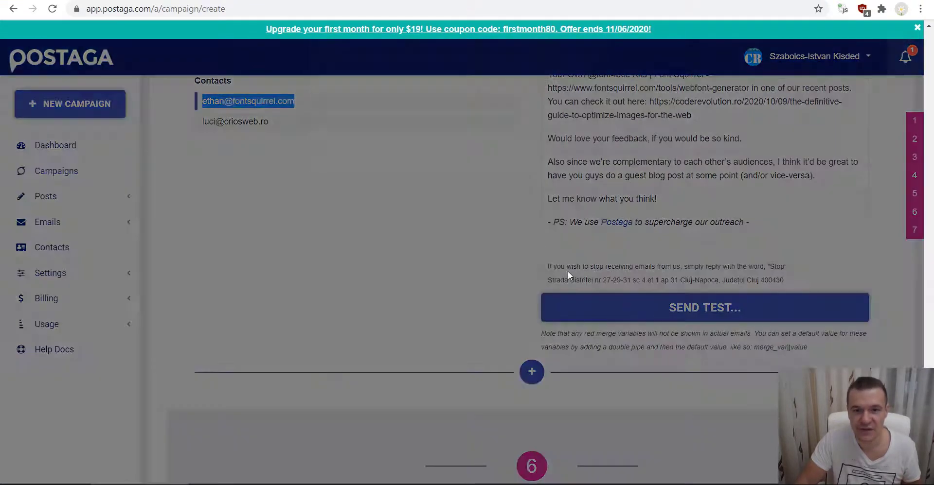
click(341, 132)
key(ctrl+v)
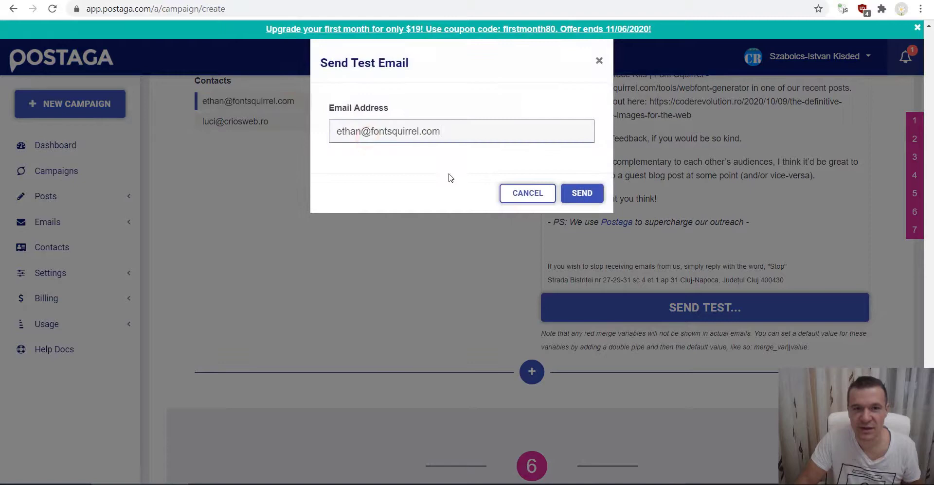
click(577, 197)
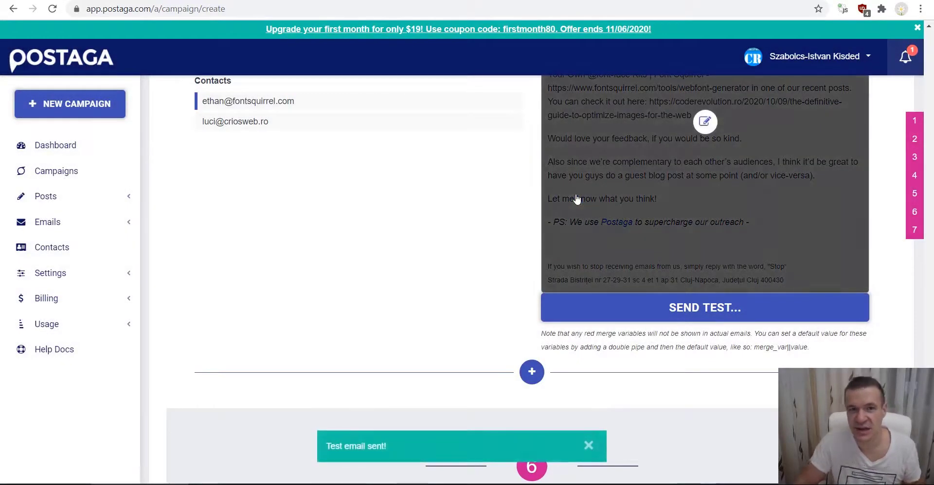
scroll(511, 263, up, 3)
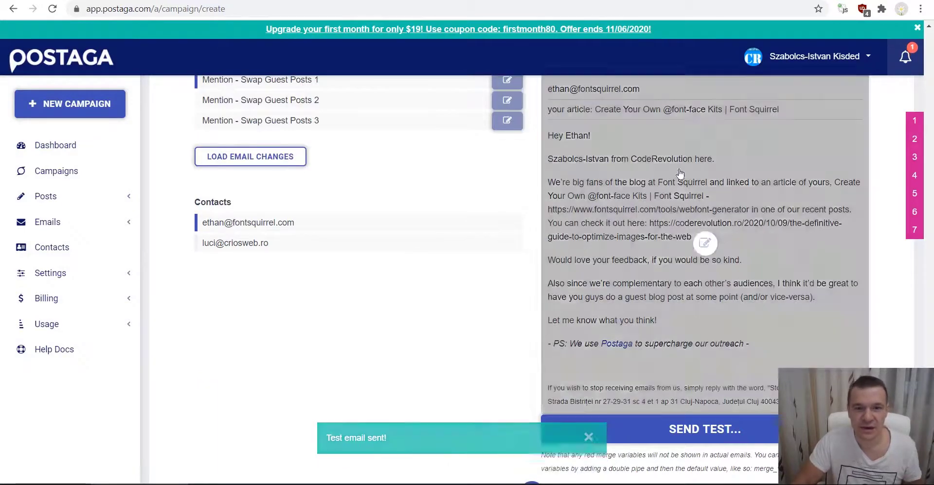
- Resend the test email to your own address instead of the contact's
click(624, 426)
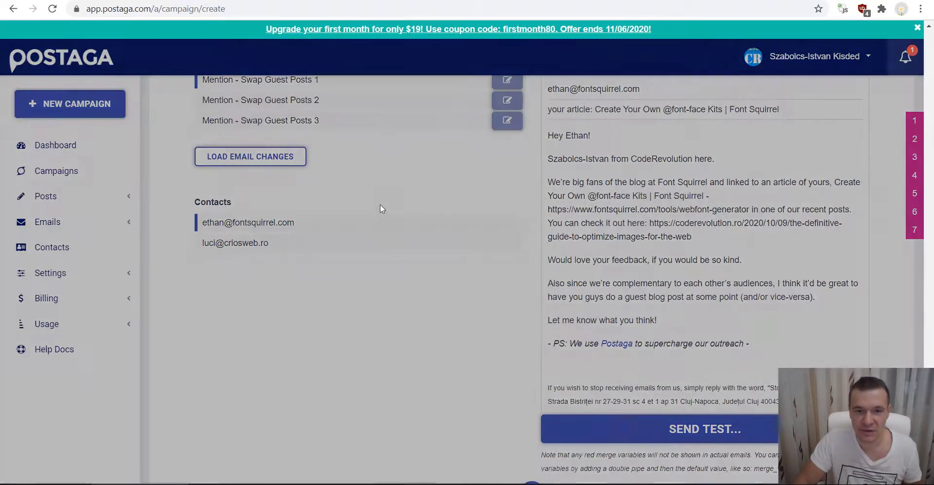
triple_click(380, 127)
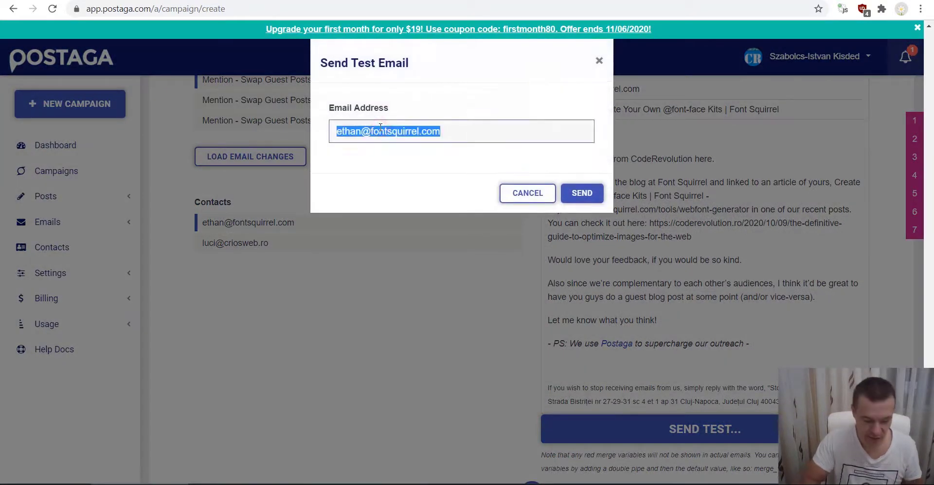
key(BackSpace)
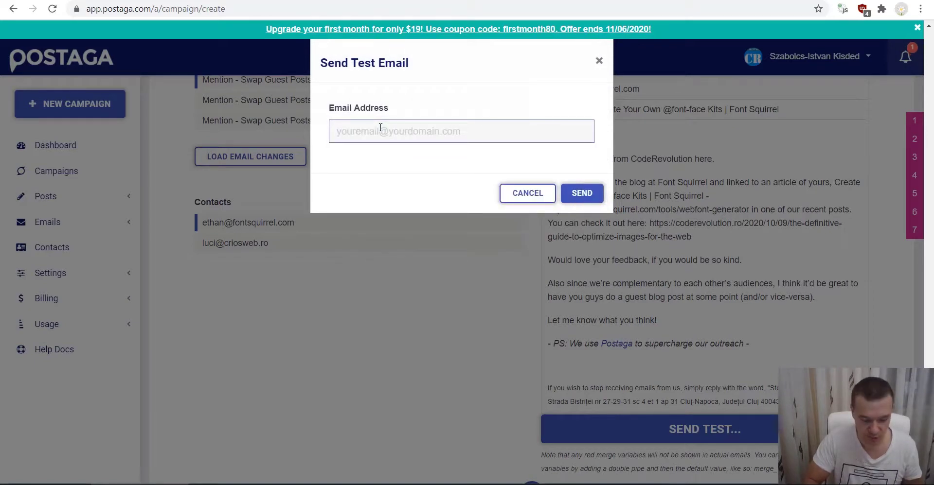
click(381, 158)
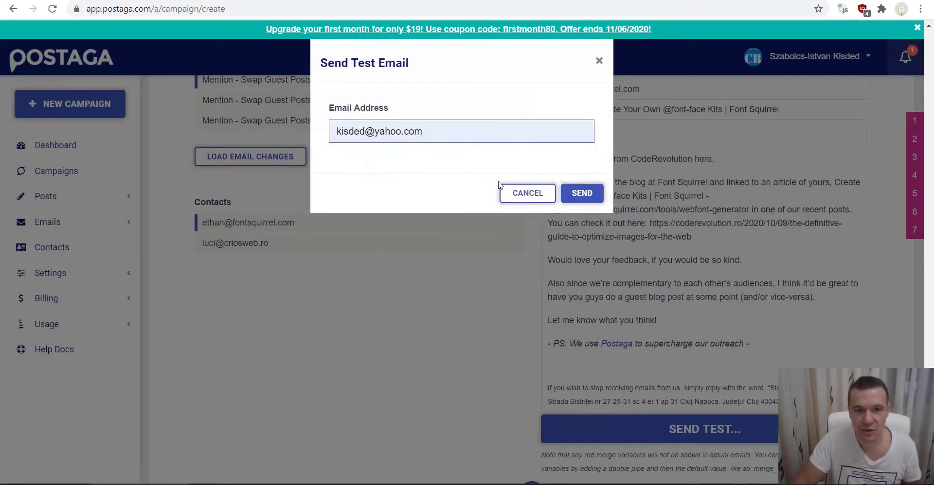
click(578, 194)
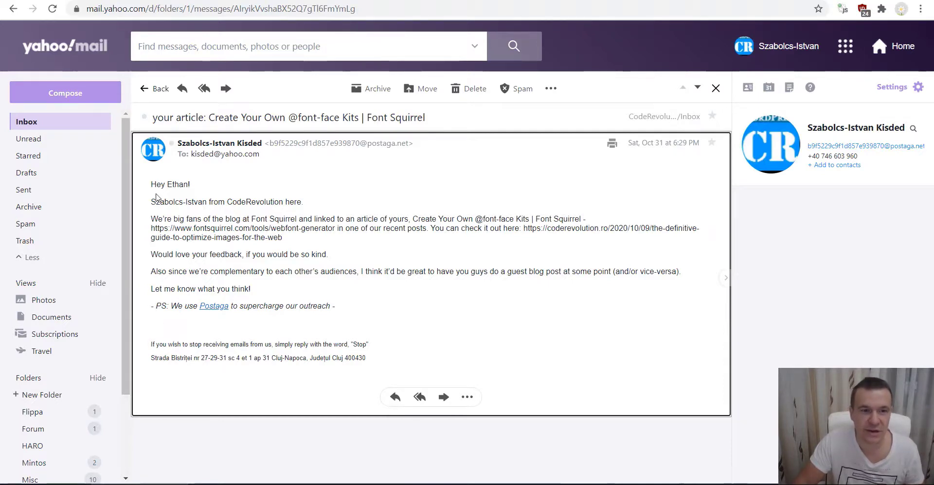
- Read over the test email's body and PS line about outreach in Yahoo Mail
drag(153, 185, 265, 290)
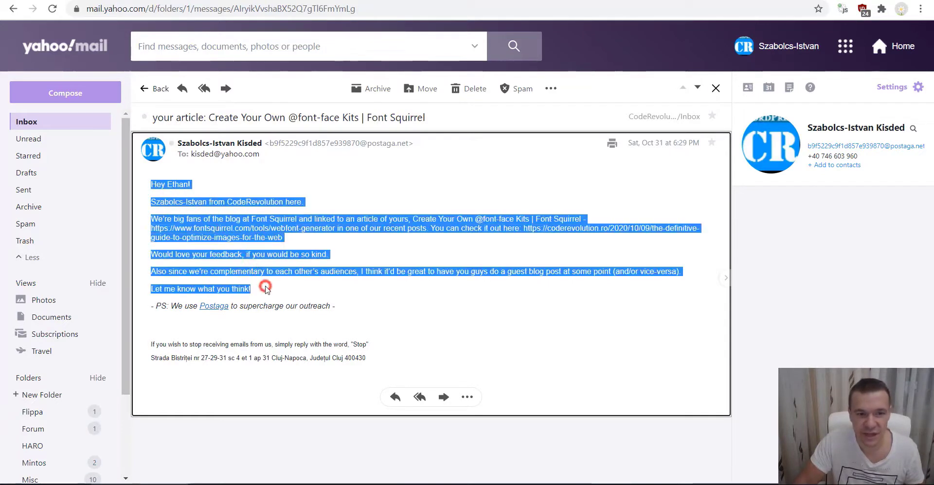
drag(174, 305, 282, 305)
double_click(305, 306)
click(324, 271)
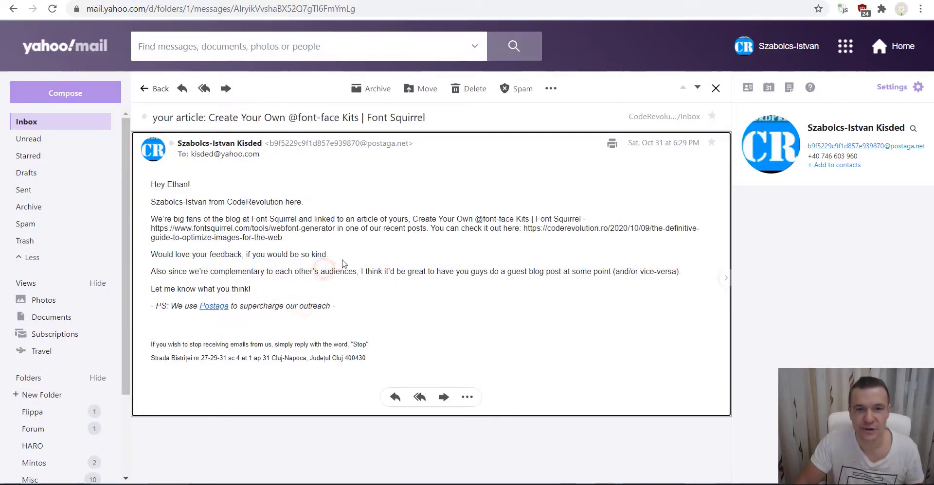
- Switch back to the Postaga campaign and scroll up toward the Email Sequence section
click(585, 0)
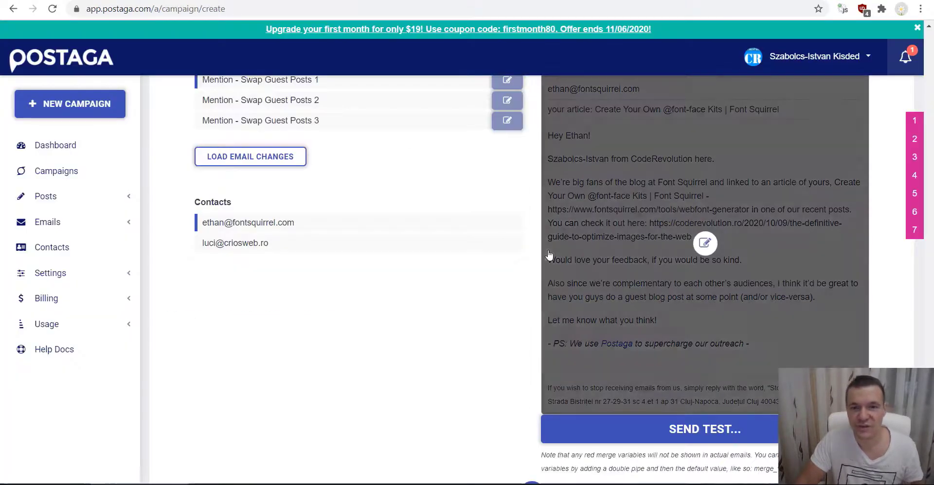
scroll(475, 258, up, 3)
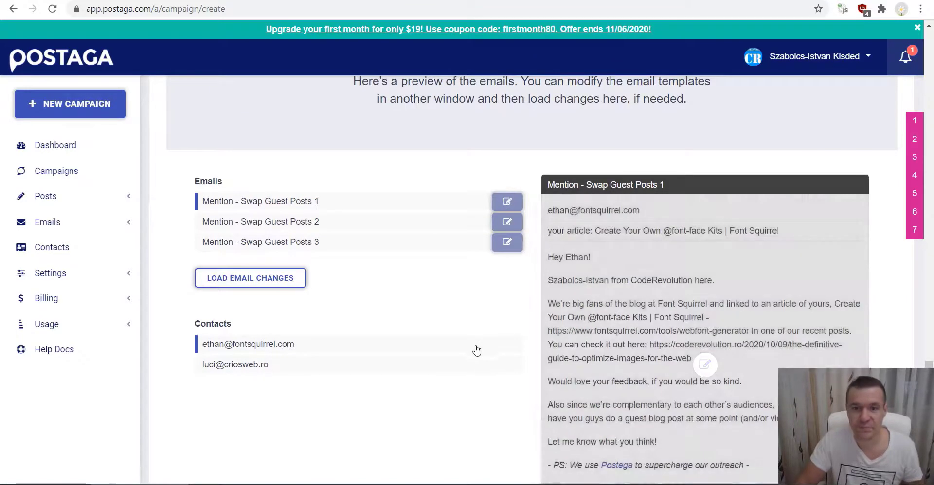
scroll(475, 348, down, 3)
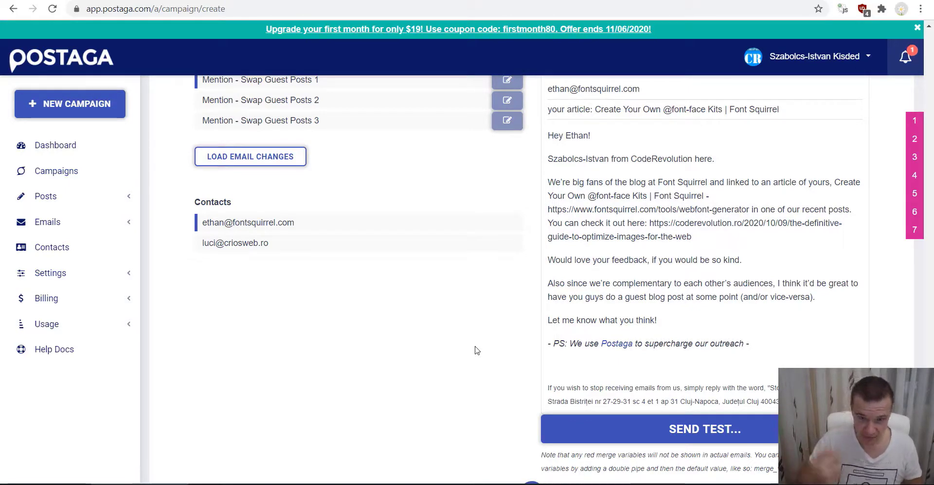
scroll(367, 357, up, 8)
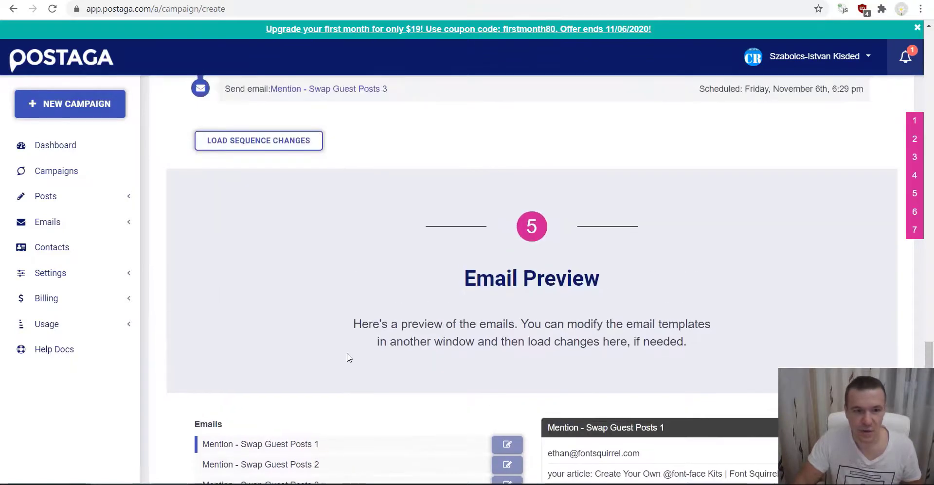
scroll(348, 358, up, 8)
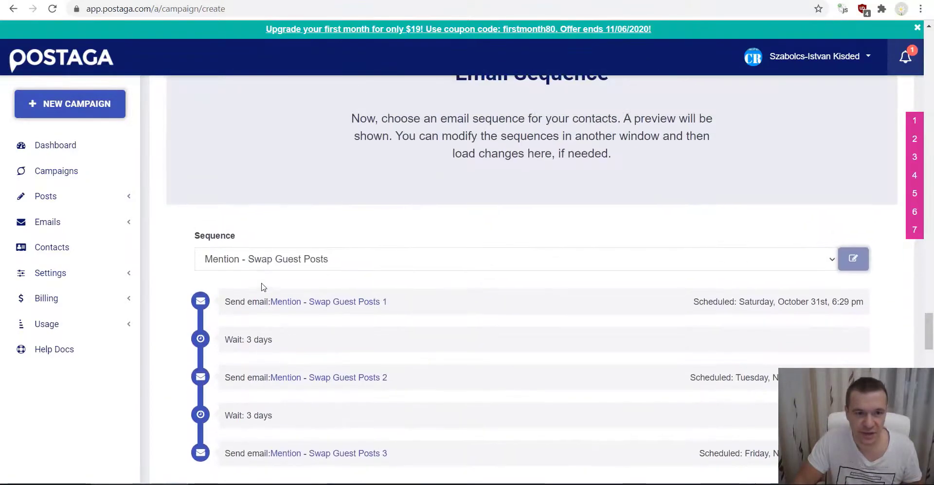
- Choose the Skyscraper - Humor sequence and review its two-email preview for Font Squirrel
click(271, 259)
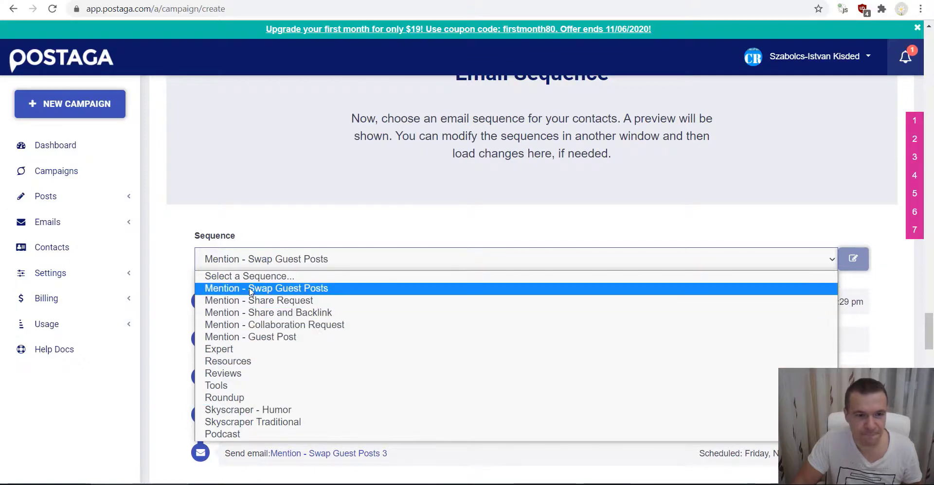
click(261, 410)
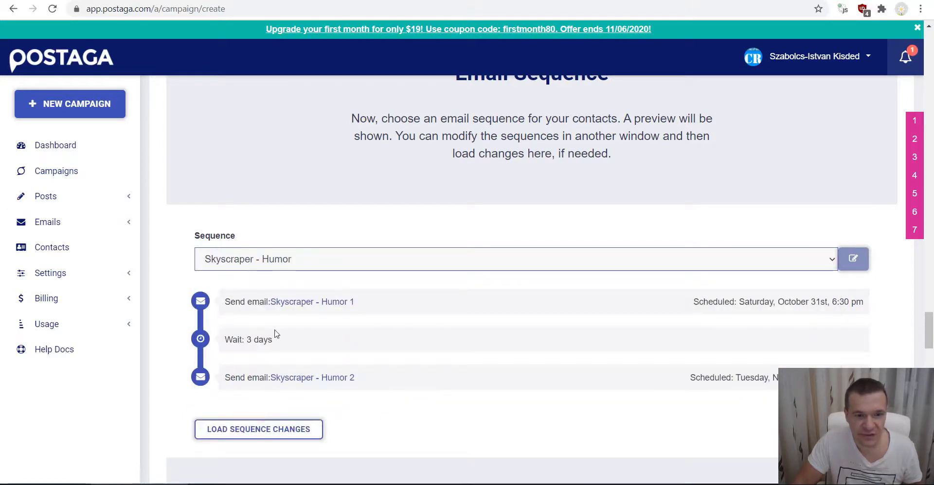
scroll(273, 265, down, 13)
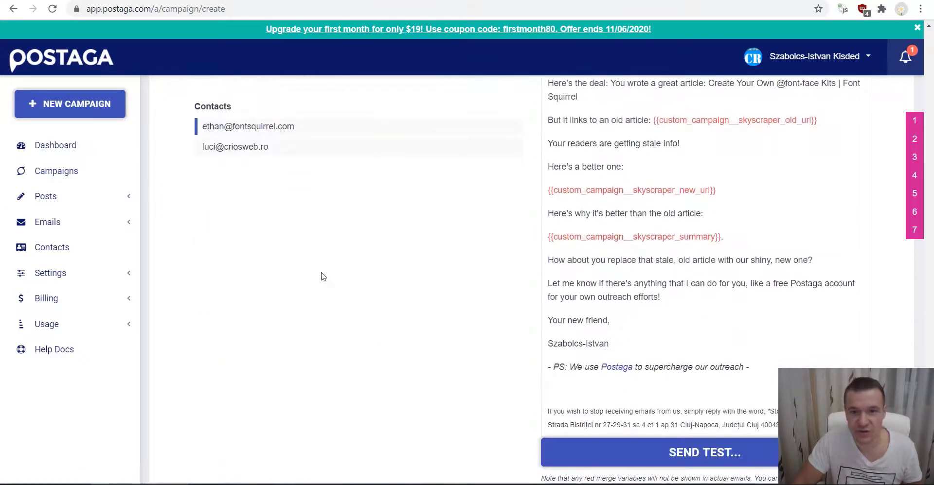
scroll(322, 277, up, 3)
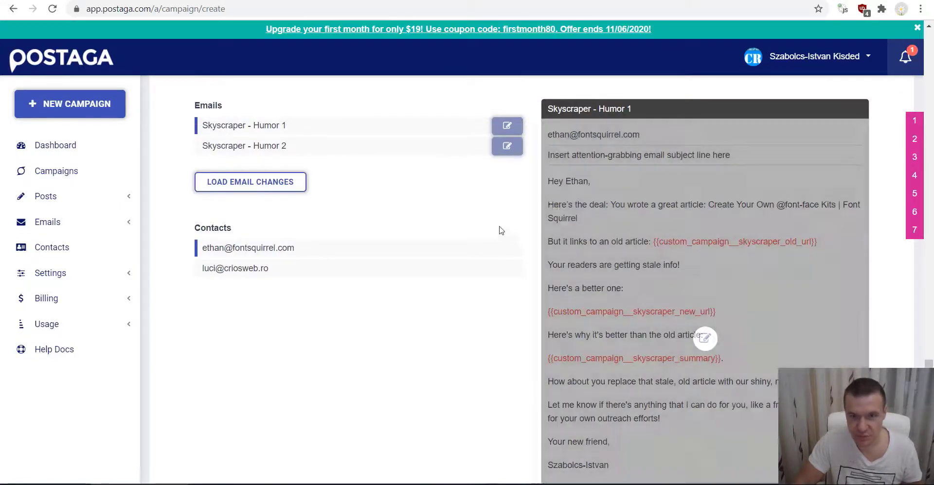
mouse_move(563, 200)
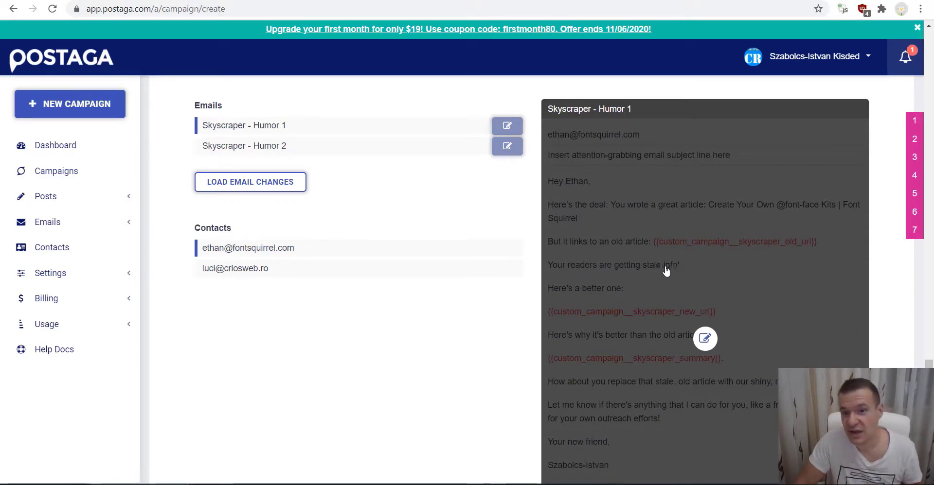
scroll(577, 317, down, 3)
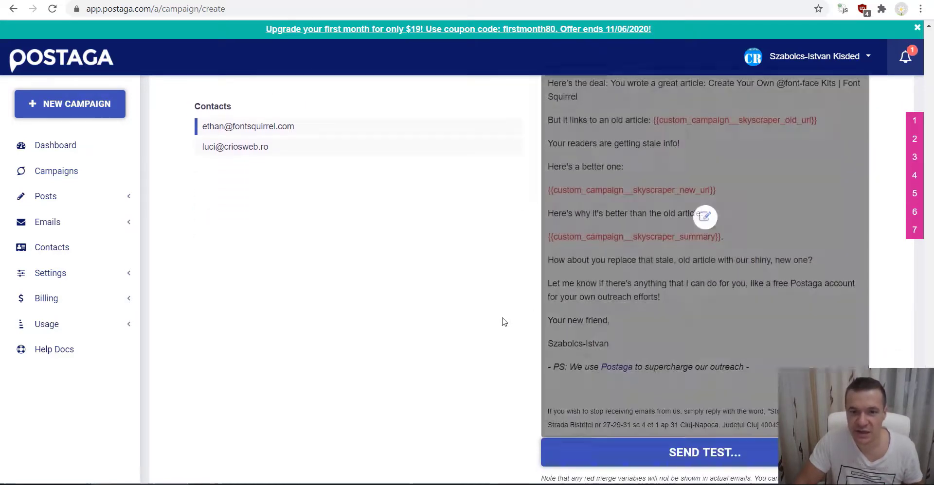
scroll(470, 346, up, 5)
scroll(470, 347, up, 4)
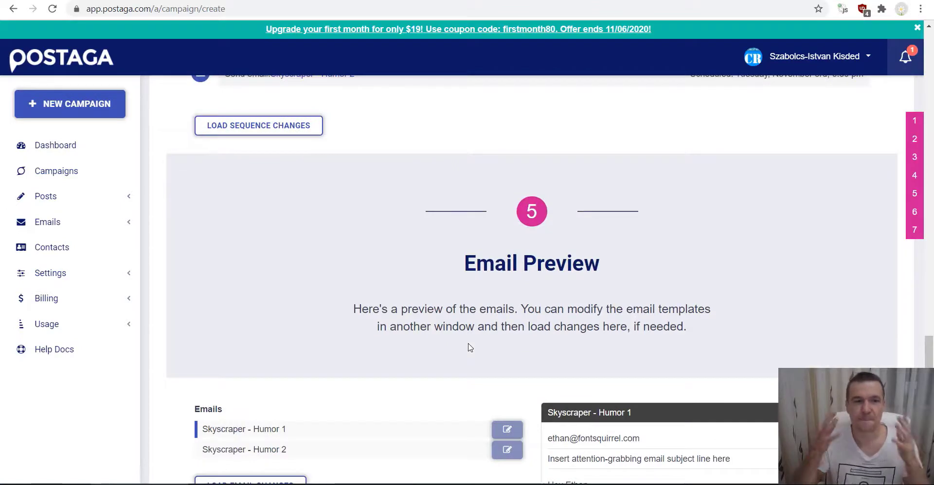
scroll(470, 347, up, 3)
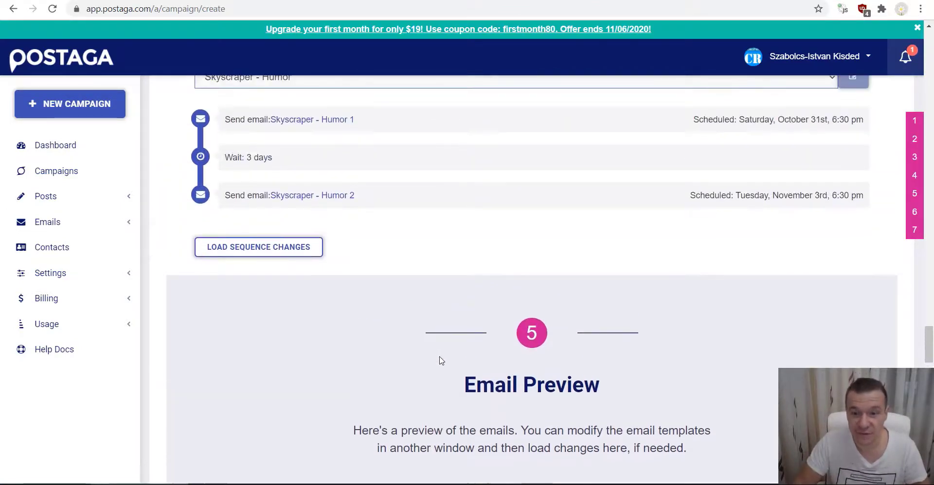
scroll(439, 361, up, 8)
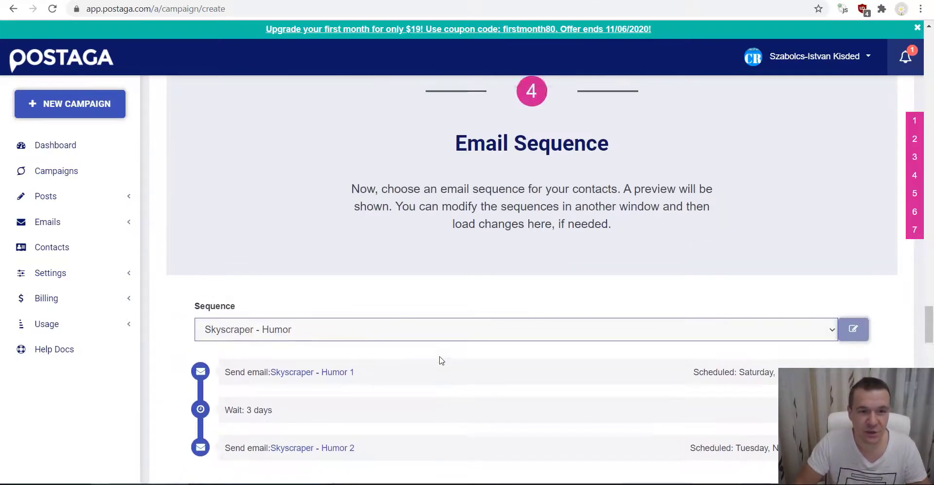
scroll(442, 359, down, 4)
scroll(444, 357, down, 15)
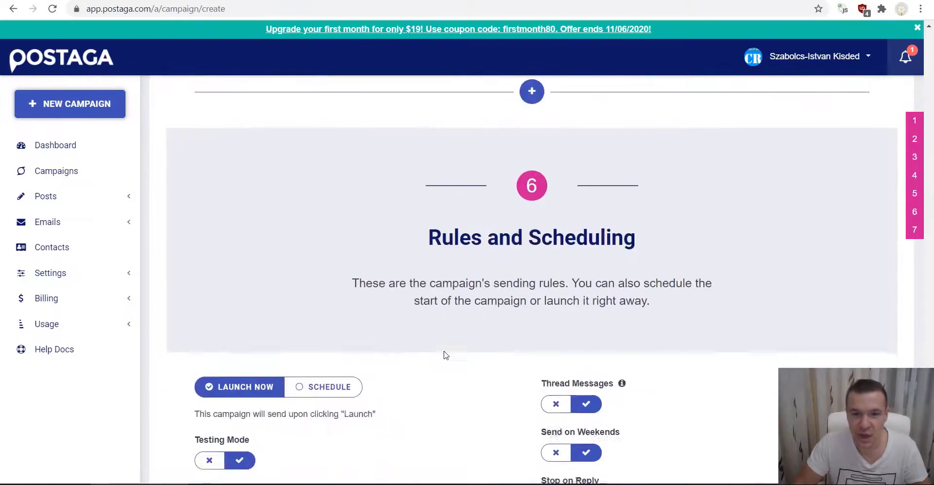
scroll(443, 356, up, 8)
scroll(444, 355, up, 2)
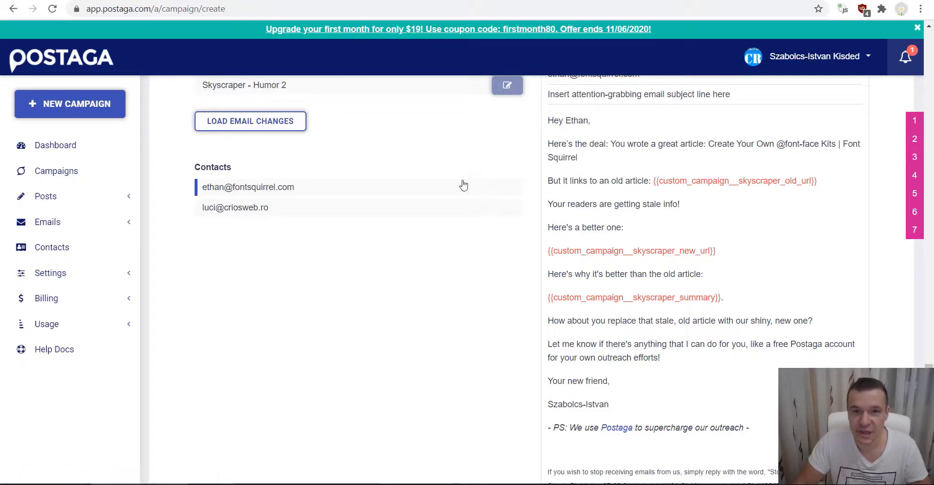
scroll(463, 185, up, 15)
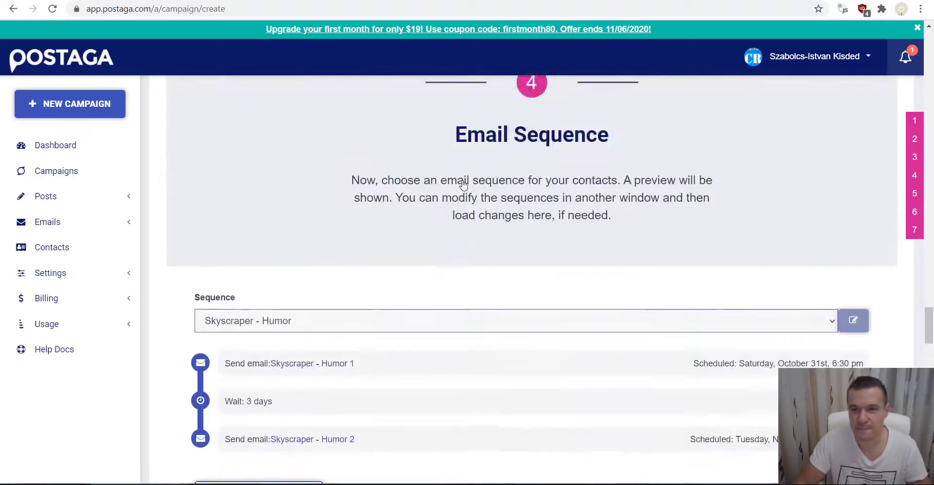
scroll(463, 185, up, 10)
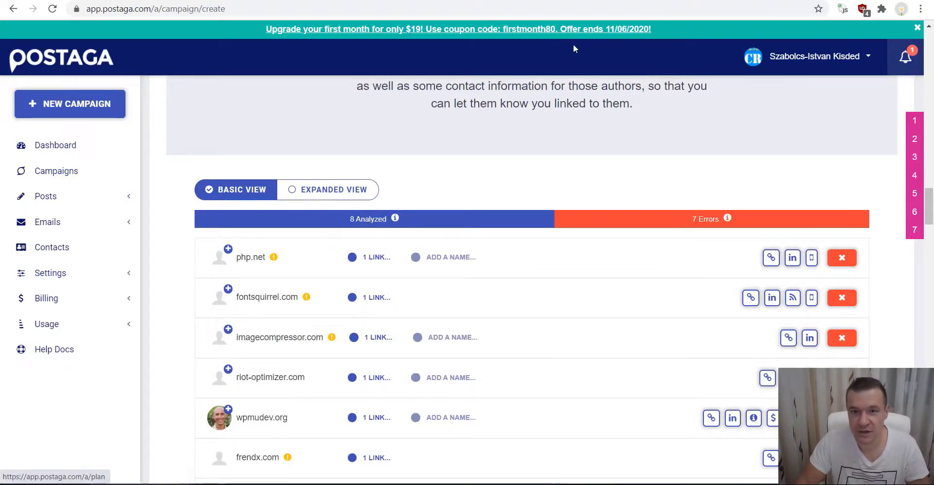
scroll(486, 184, up, 15)
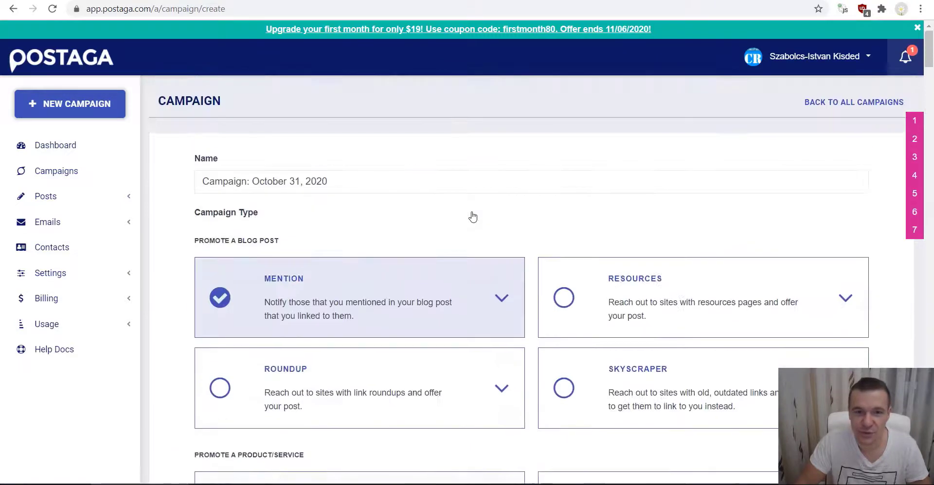